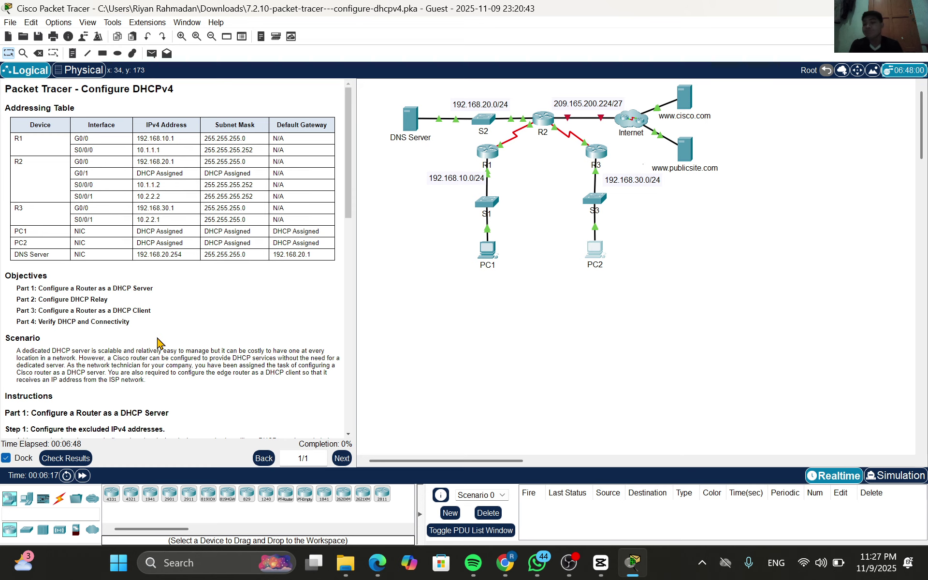
# Read through the lab instructions, covering the DHCP server, relay, client and verification parts
pyautogui.scroll(-5, 157, 343)
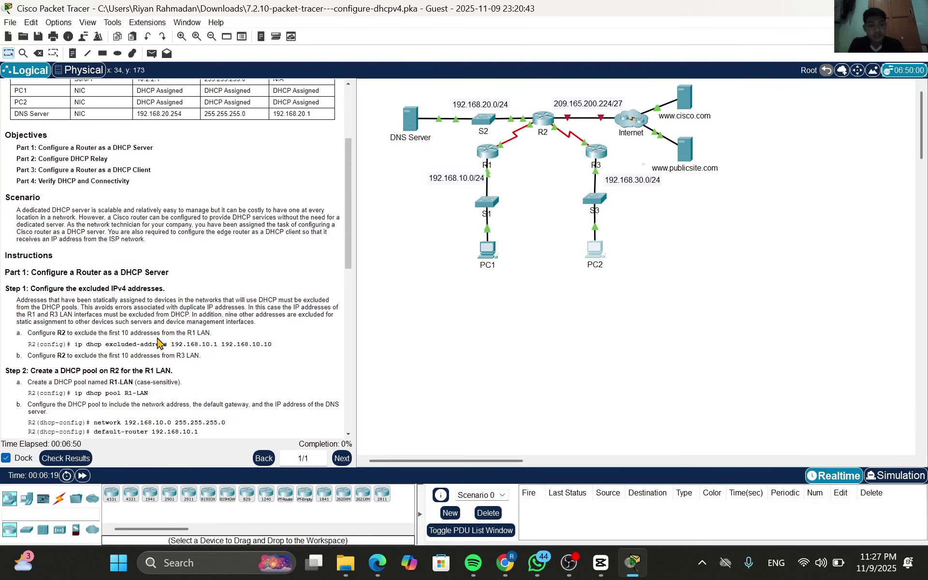
pyautogui.scroll(1, 158, 343)
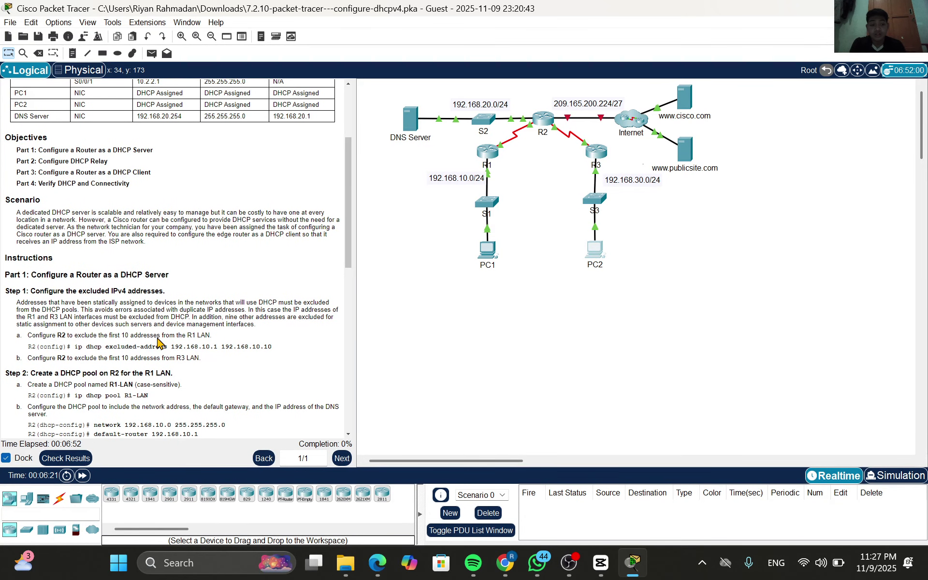
pyautogui.scroll(2, 157, 343)
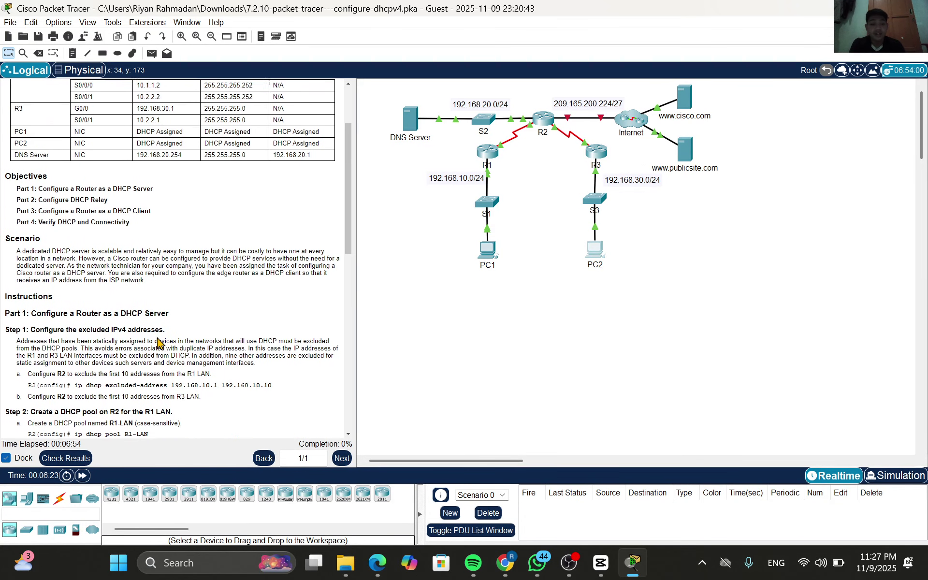
pyautogui.scroll(1, 158, 344)
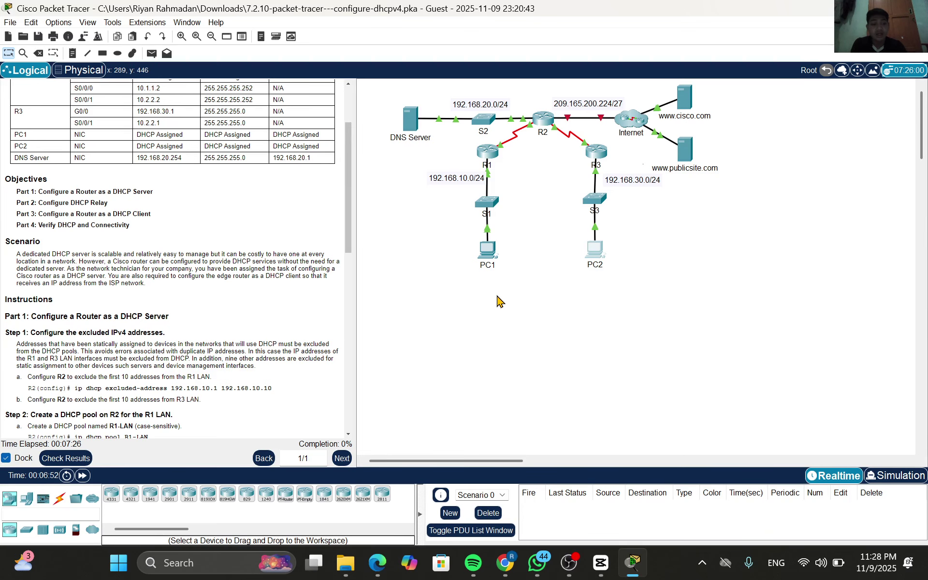
pyautogui.scroll(-5, 84, 254)
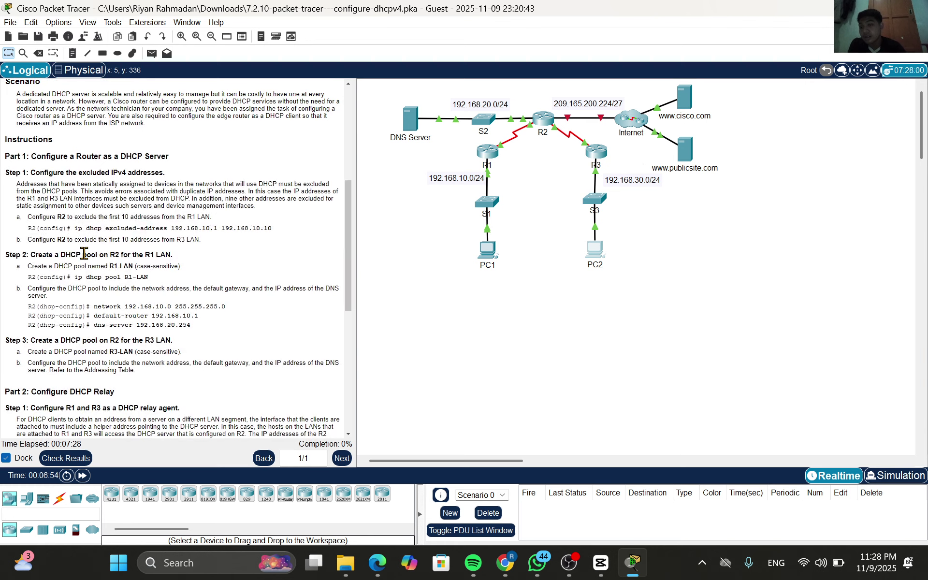
pyautogui.scroll(-3, 84, 253)
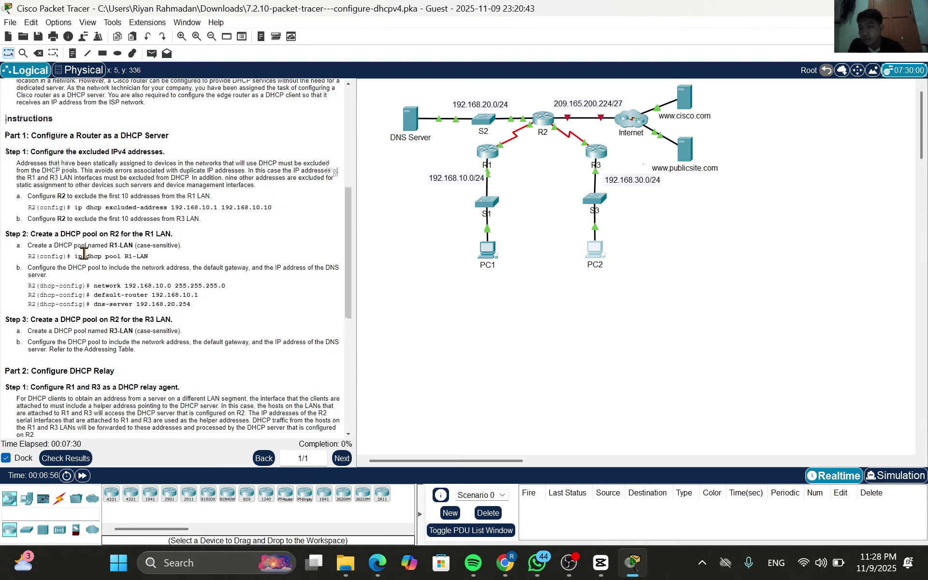
pyautogui.scroll(-4, 84, 253)
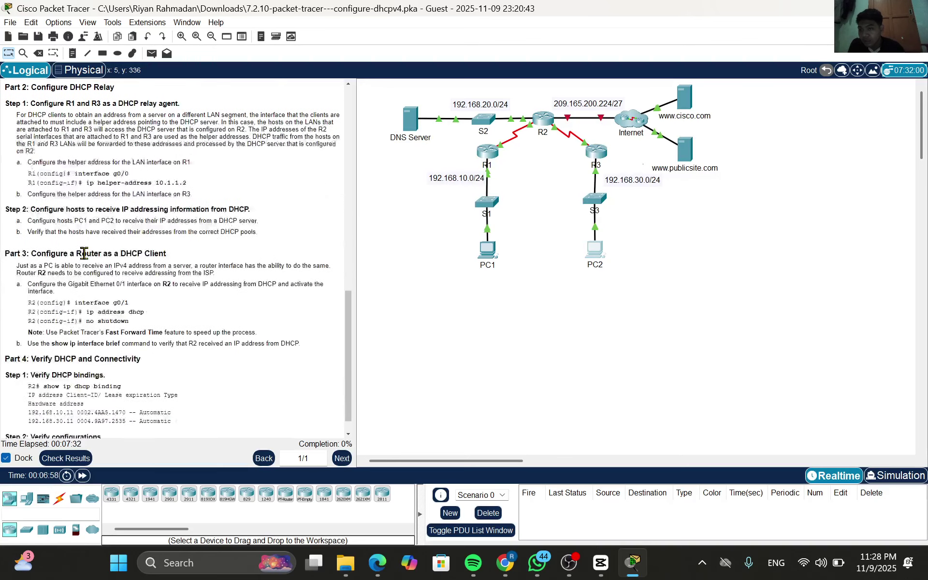
pyautogui.scroll(1, 84, 254)
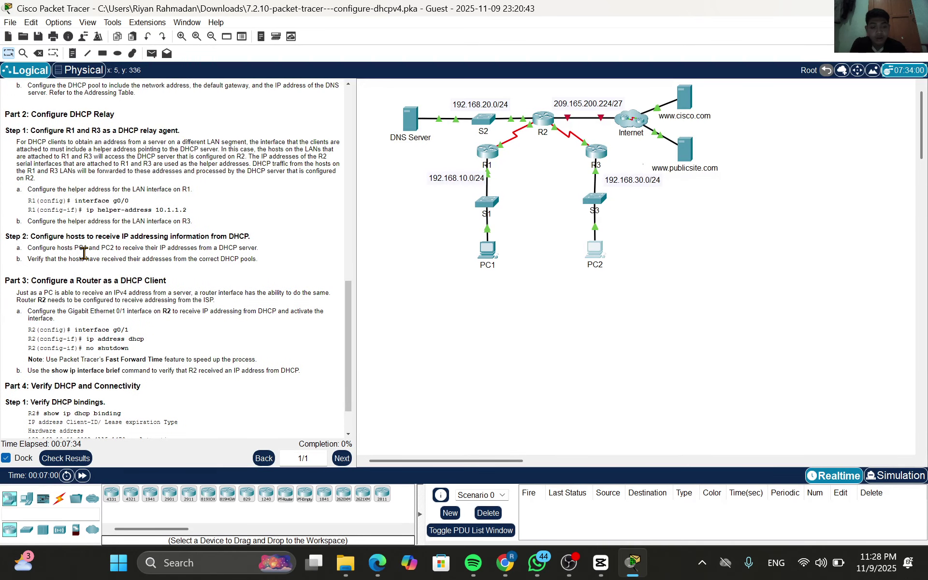
pyautogui.scroll(1, 84, 253)
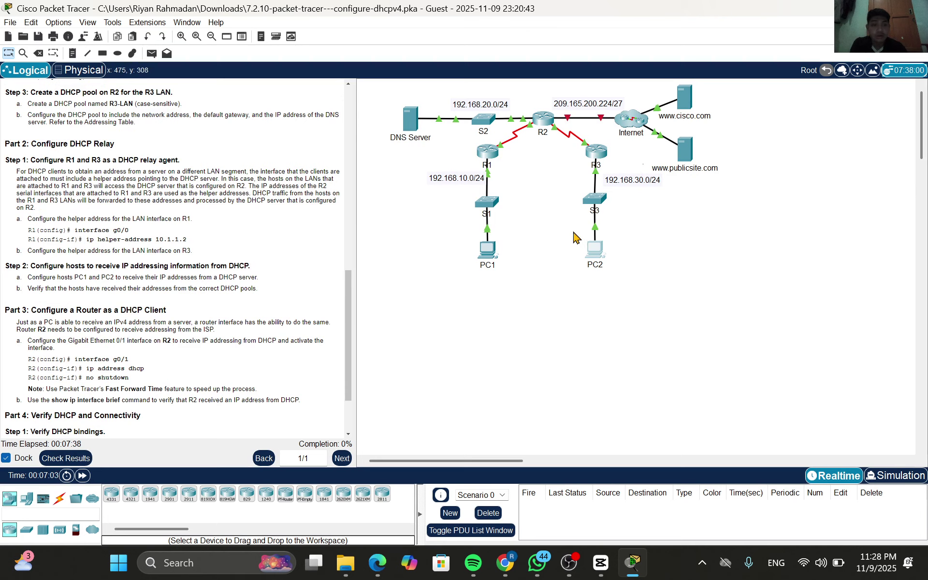
# Open router R1's command line beside the instructions and enter global configuration mode with ena and conf t
pyautogui.click(489, 154)
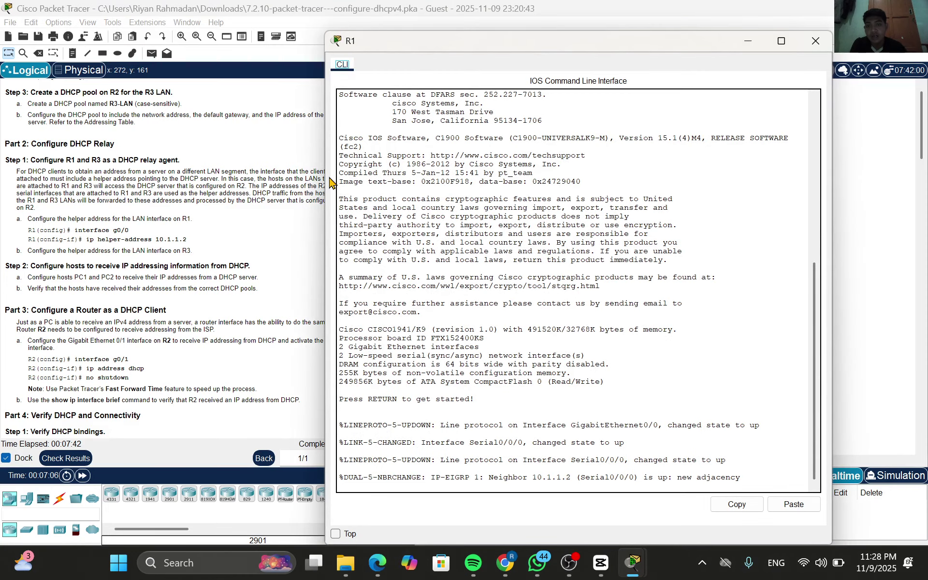
pyautogui.moveTo(323, 175); pyautogui.dragTo(434, 175)
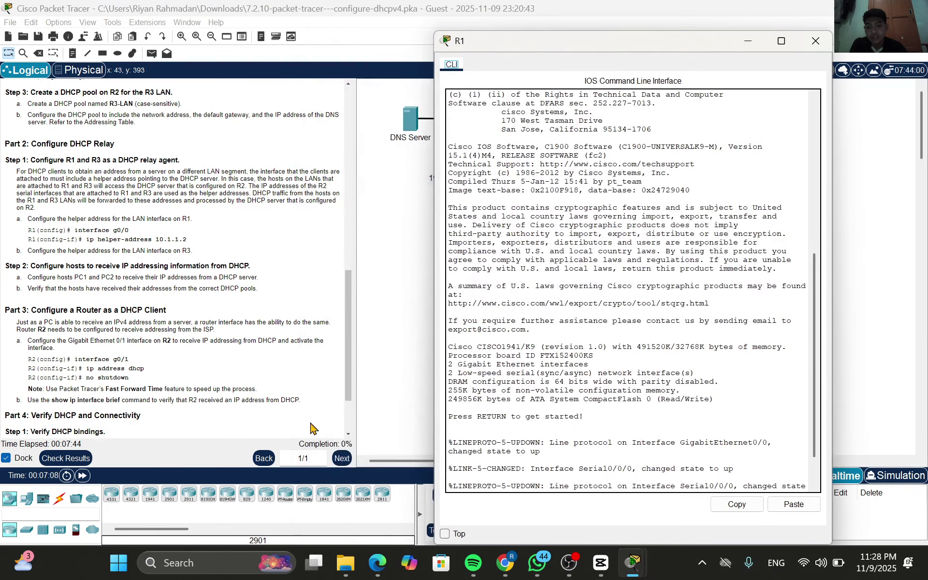
pyautogui.click(532, 482)
pyautogui.press('Return')
pyautogui.press('Return')
pyautogui.write('ena')
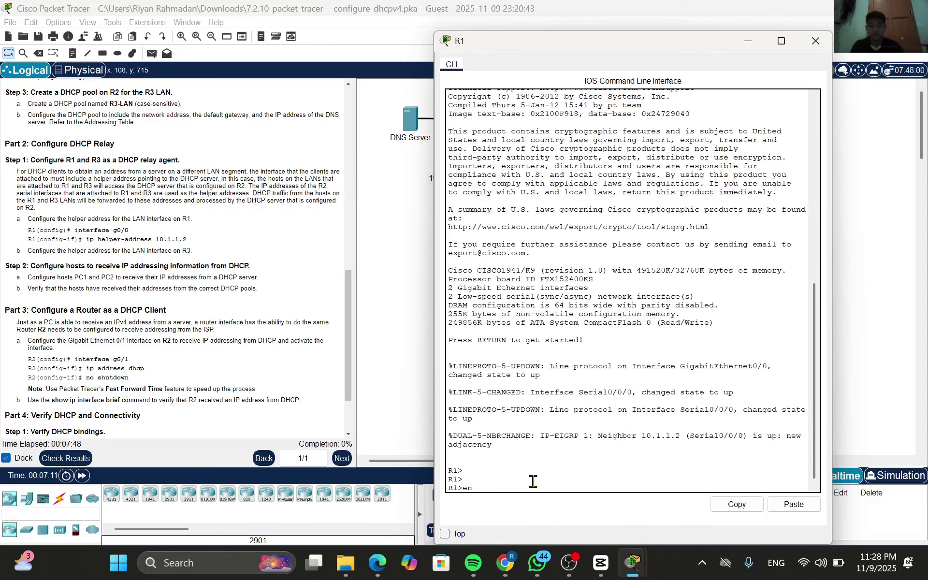
pyautogui.press('Return')
pyautogui.write('conf')
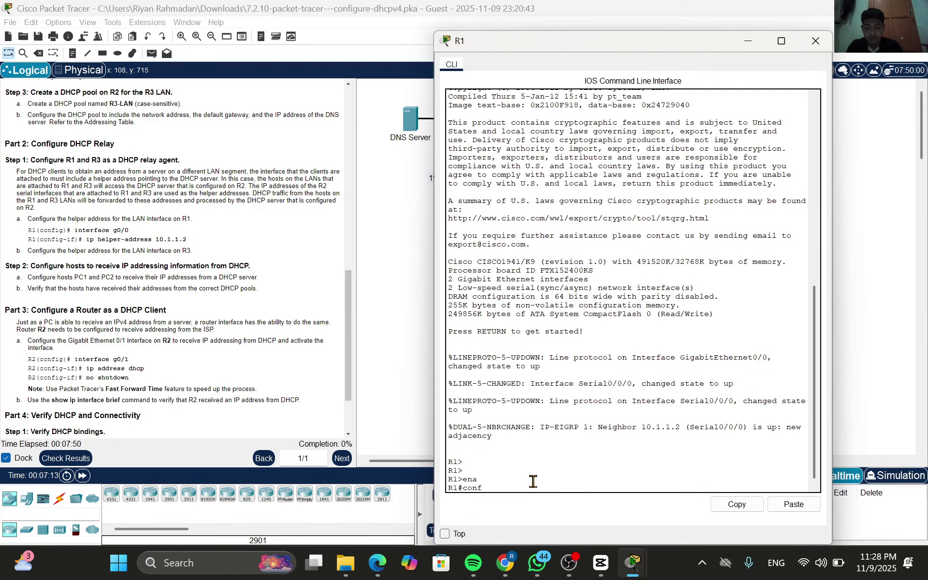
pyautogui.write(' t')
pyautogui.press('Return')
pyautogui.press('Return')
pyautogui.press('Return')
pyautogui.press('Return')
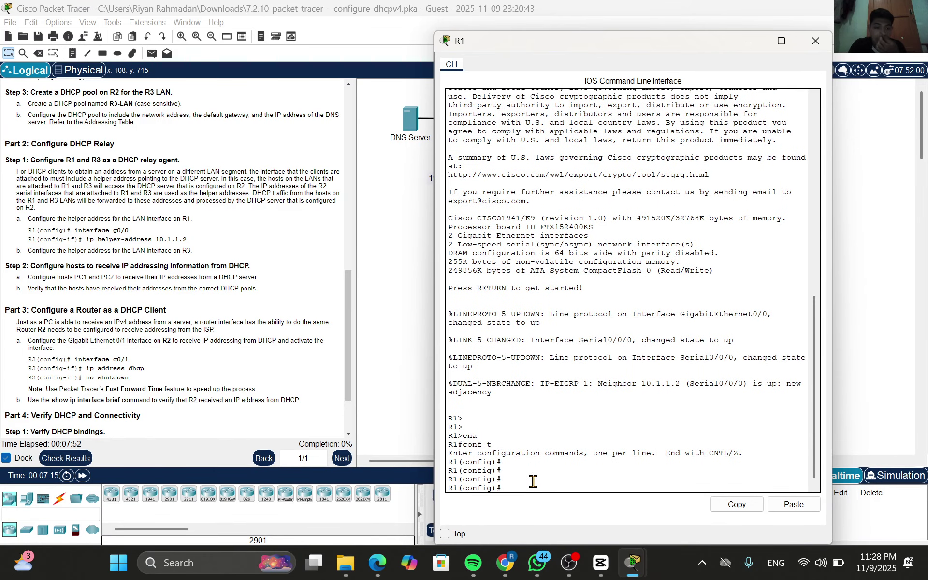
# Enter interface configuration mode for g0/0 on R1
pyautogui.write('interfa')
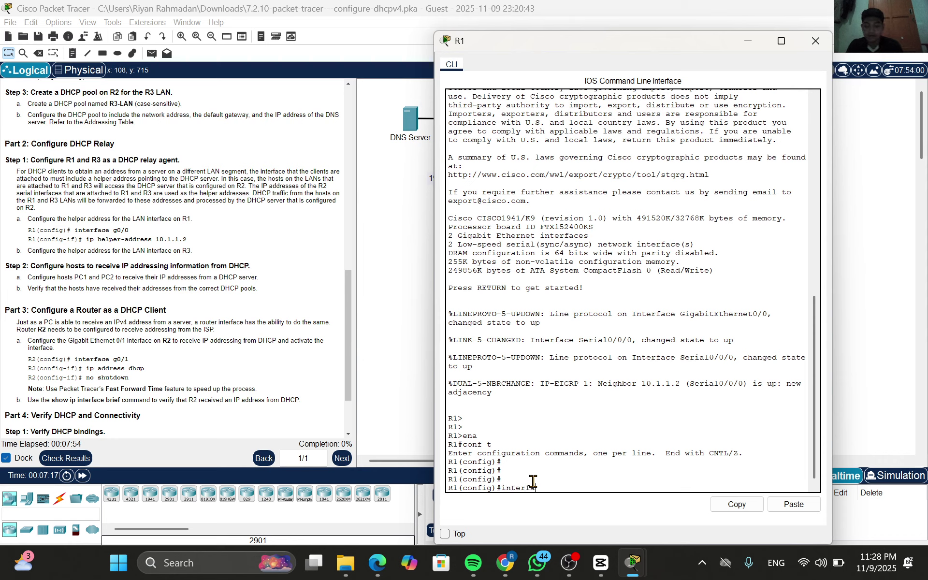
pyautogui.write('ce g0')
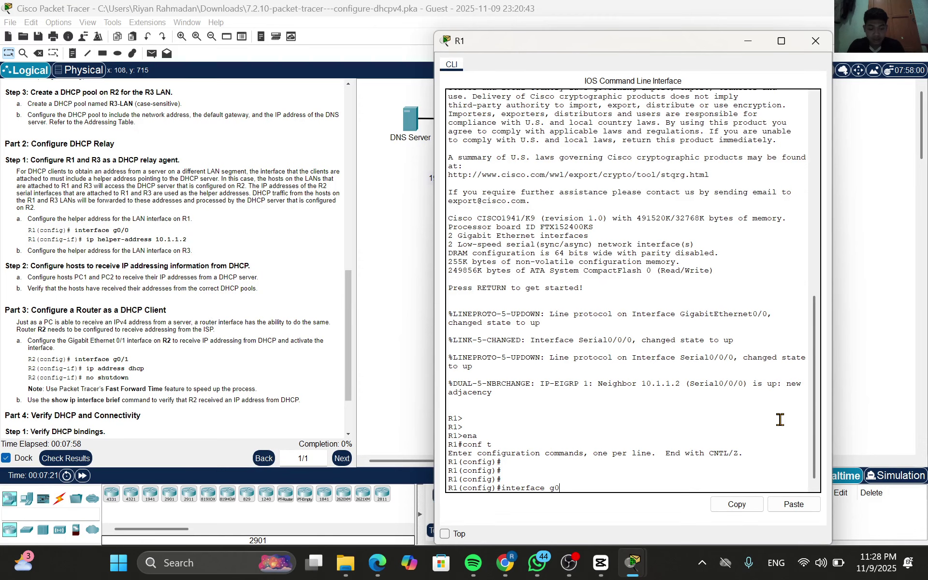
pyautogui.write('/0')
pyautogui.press('Return')
pyautogui.press('Return')
pyautogui.press('Return')
pyautogui.press('Return')
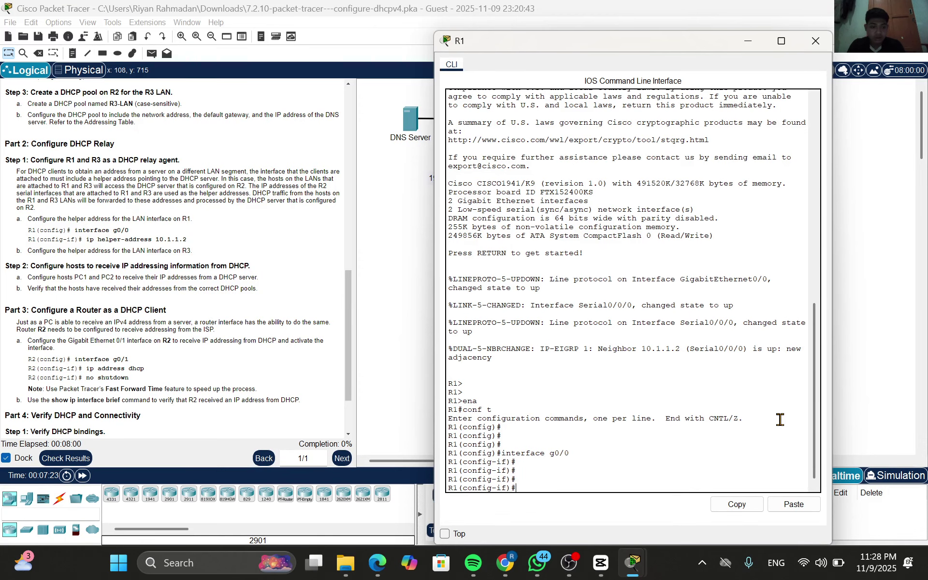
# Set the DHCP relay helper address on R1's g0/0 interface to 10.1.1.2 with ip helper-address
pyautogui.write('ip hal')
pyautogui.press('Tab')
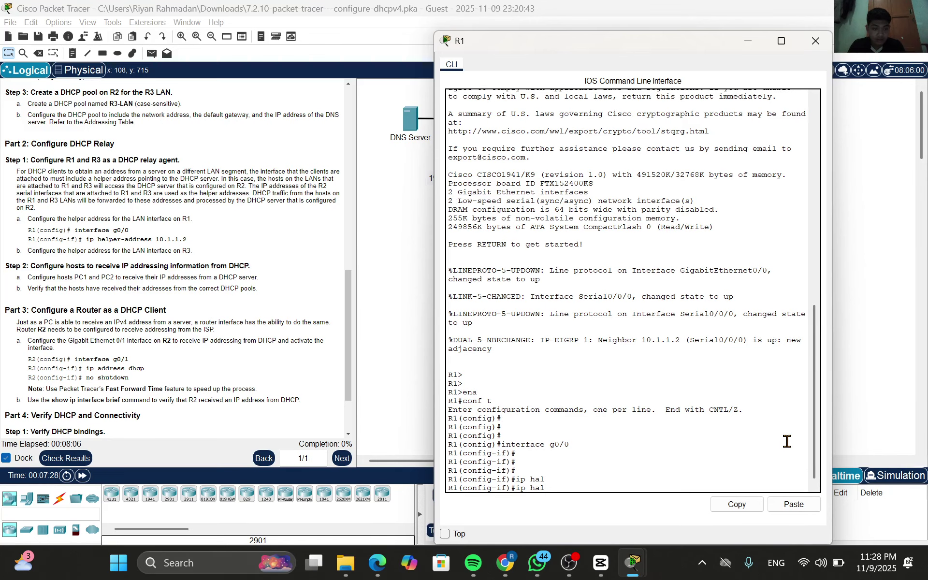
pyautogui.write('el')
pyautogui.press('Tab')
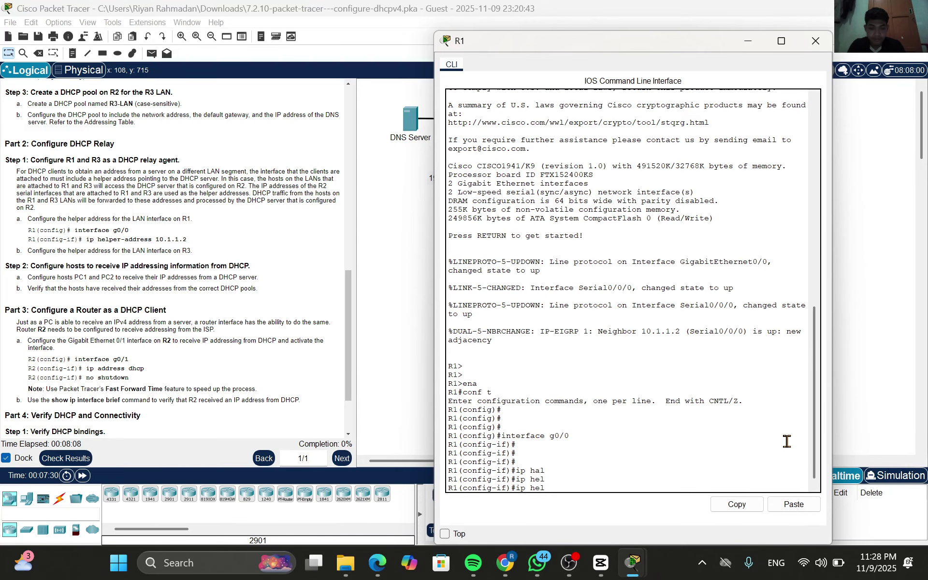
pyautogui.write('per')
pyautogui.write('-')
pyautogui.press('Tab')
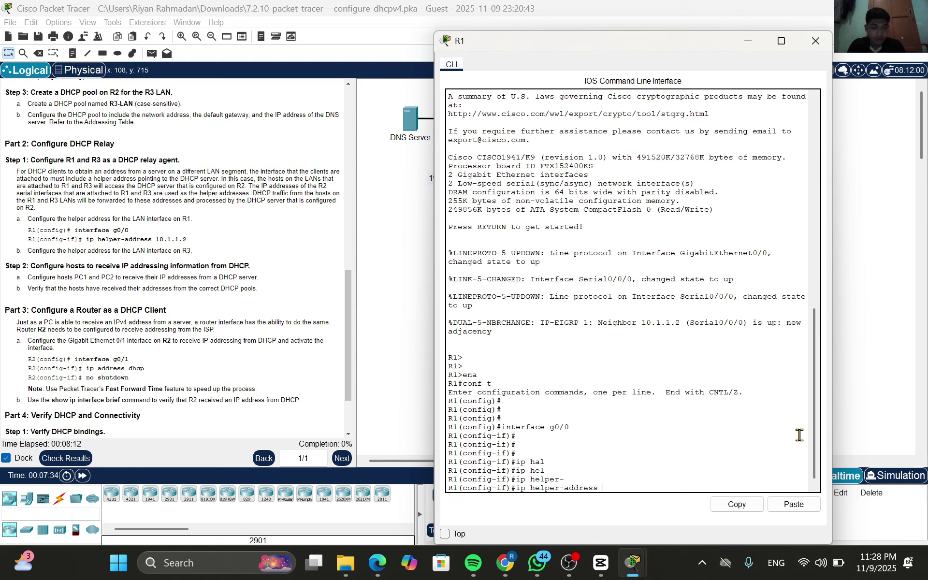
pyautogui.write('10')
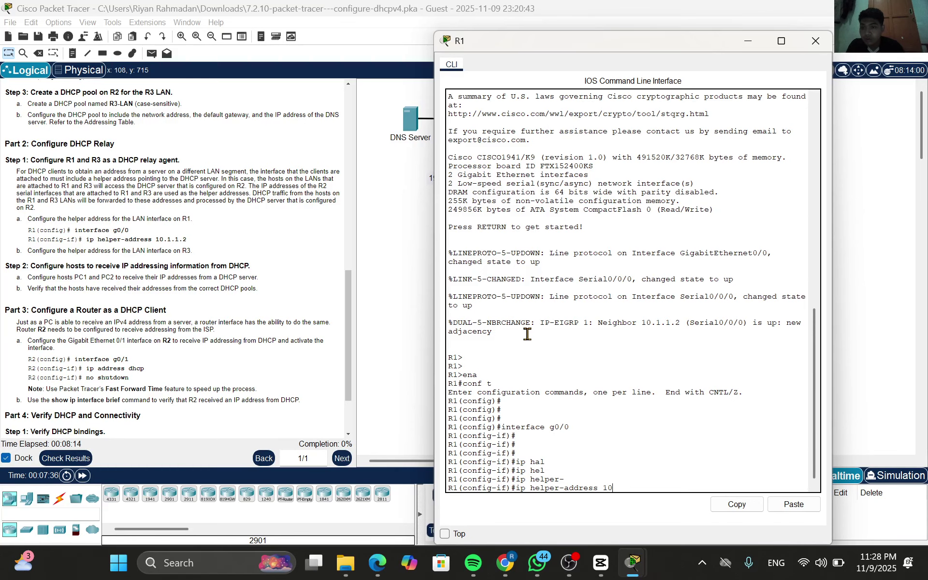
pyautogui.scroll(10, 124, 229)
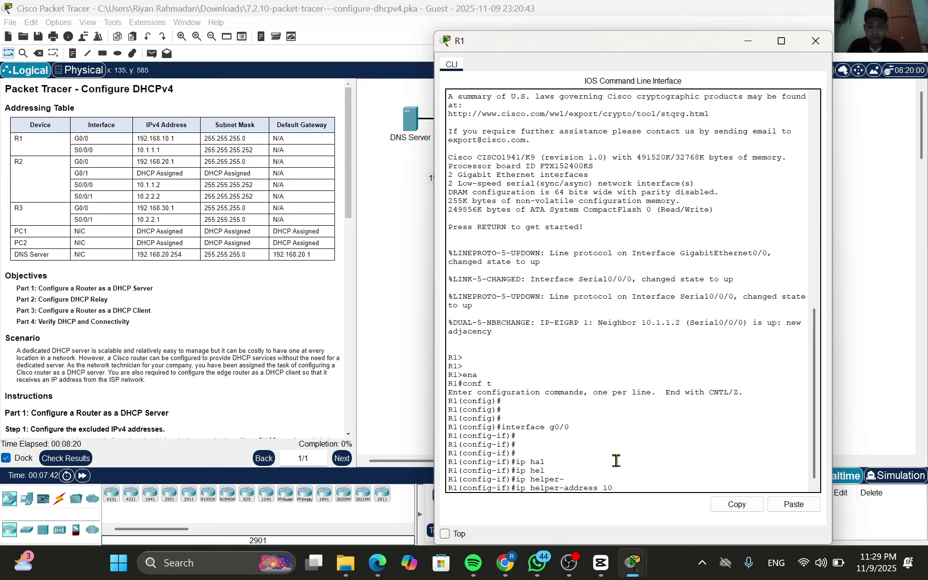
pyautogui.write('.1.1.2')
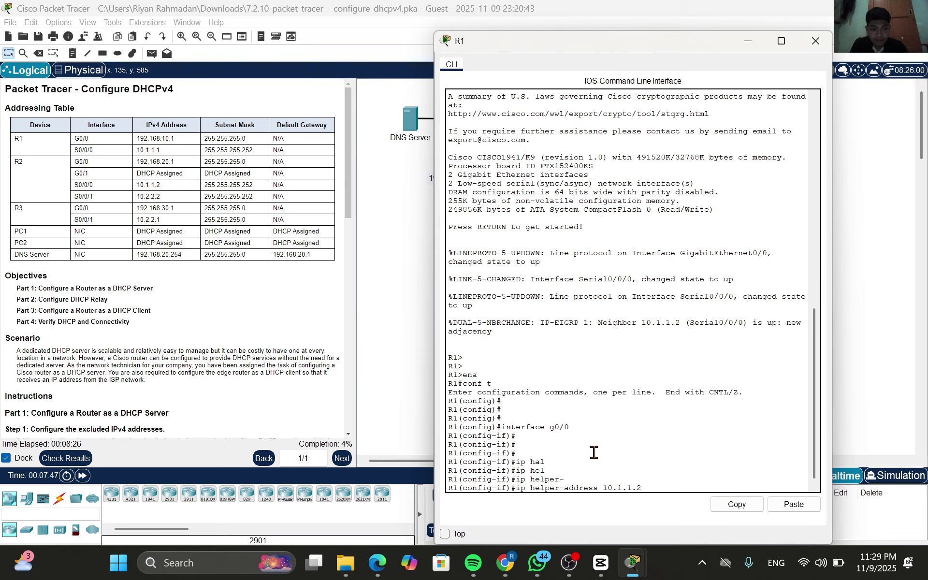
pyautogui.press('Return')
# End R1's configuration session and minimize its window to return to the topology
pyautogui.write('e')
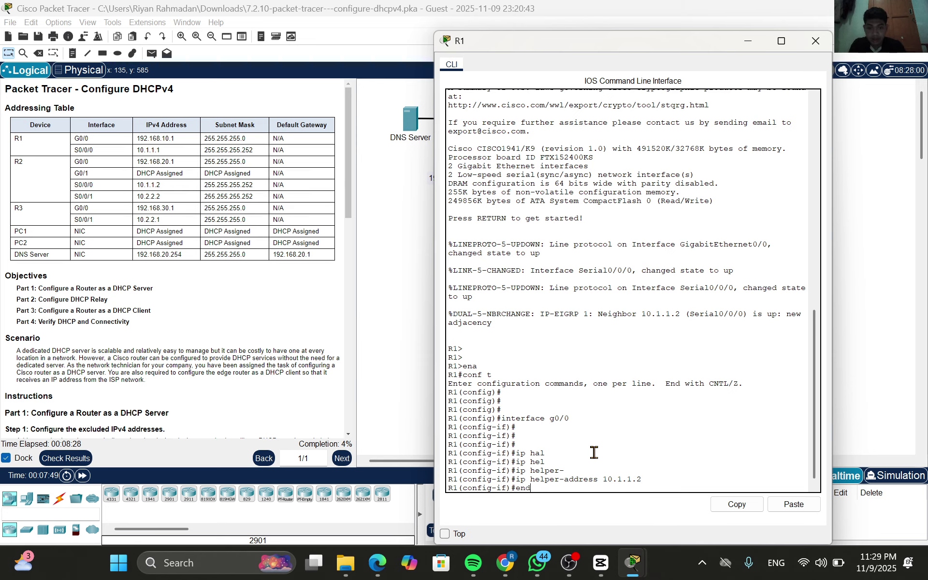
pyautogui.write('nd')
pyautogui.press('Return')
pyautogui.press('Return')
pyautogui.press('Return')
pyautogui.press('Return')
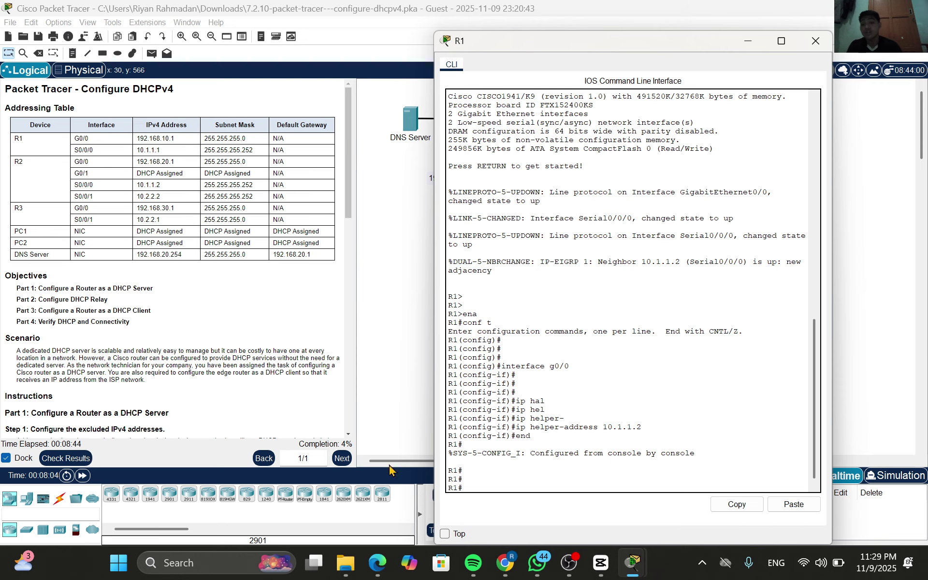
pyautogui.scroll(-1, 557, 479)
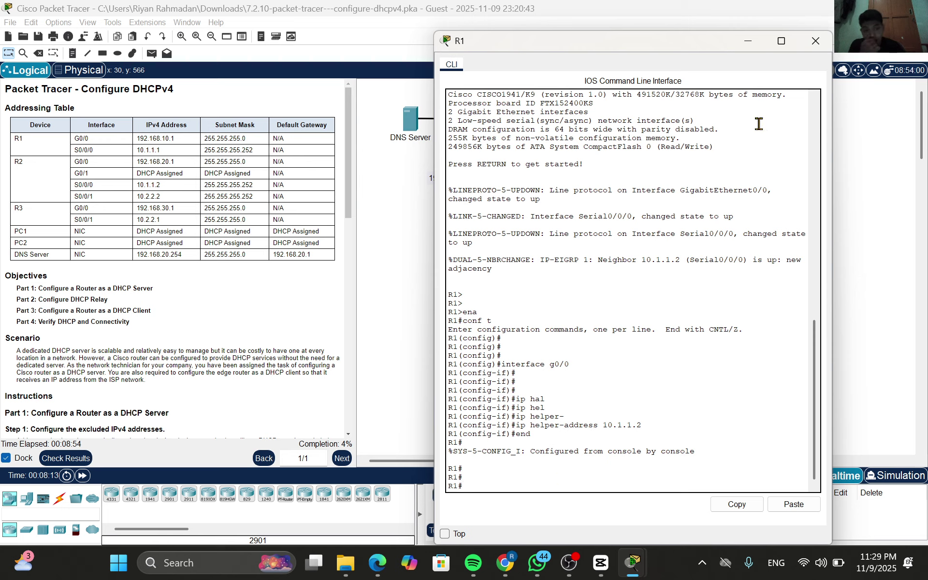
pyautogui.click(747, 49)
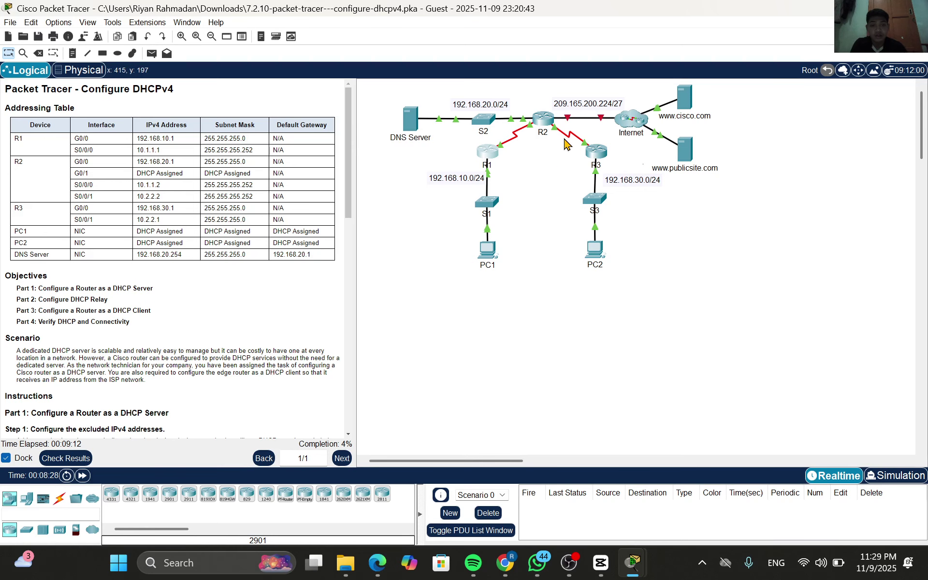
# Open router R2's command line and enter privileged EXEC mode with ena
pyautogui.click(542, 118)
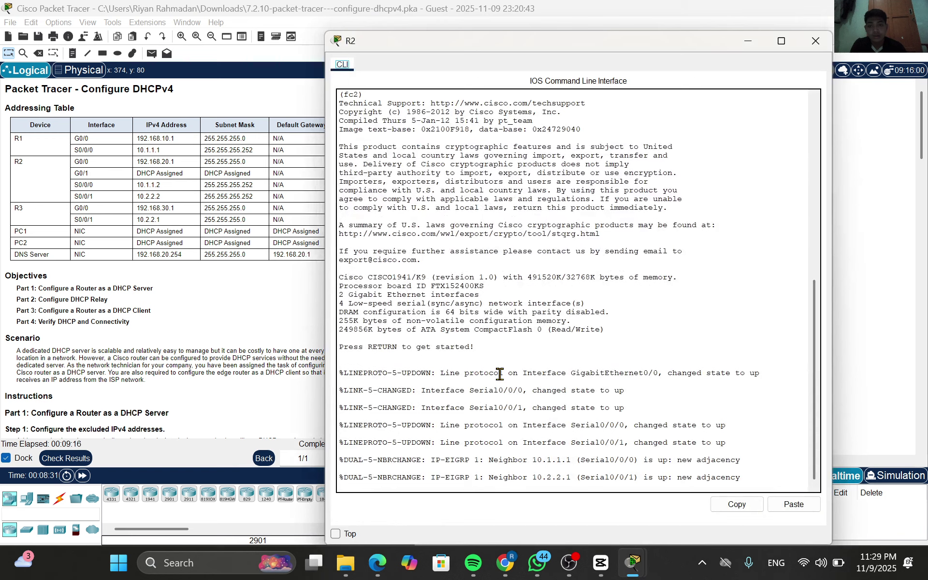
pyautogui.click(495, 486)
pyautogui.press('Return')
pyautogui.press('Return')
pyautogui.write('e')
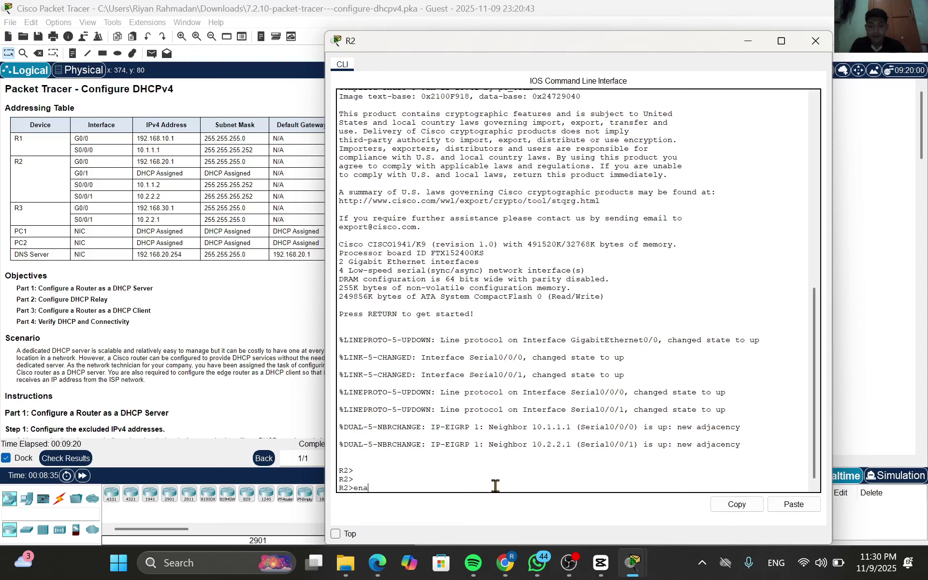
pyautogui.write('na')
pyautogui.press('Return')
pyautogui.press('Return')
pyautogui.press('Return')
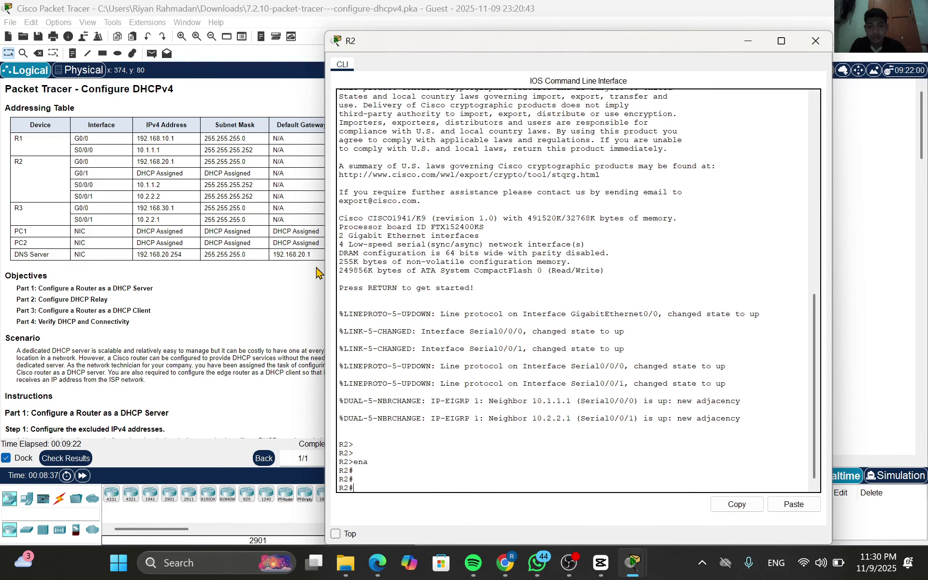
# Narrow R2's window to uncover the instructions and enter global configuration mode with conf t
pyautogui.moveTo(320, 259); pyautogui.dragTo(405, 258)
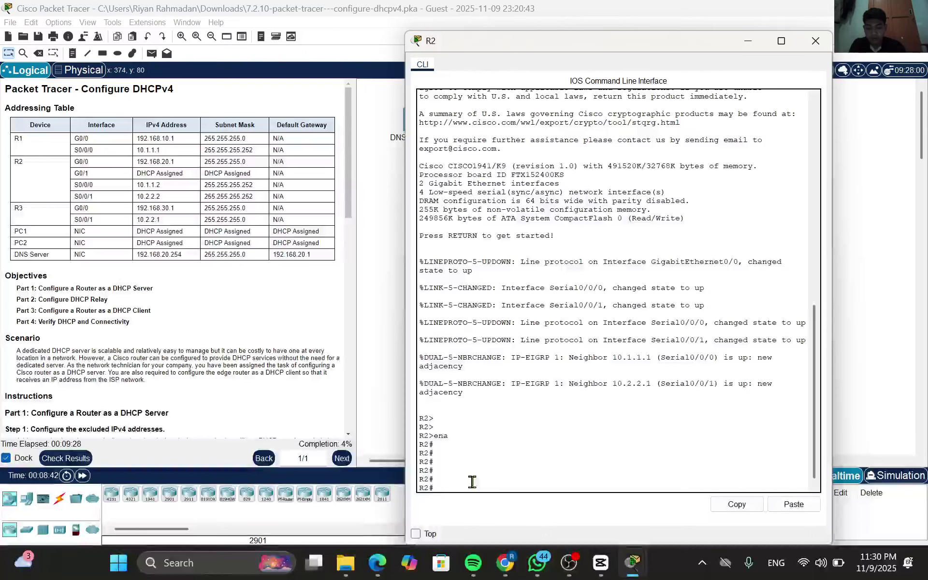
pyautogui.write('conf t')
pyautogui.press('Return')
pyautogui.press('Return')
pyautogui.press('Return')
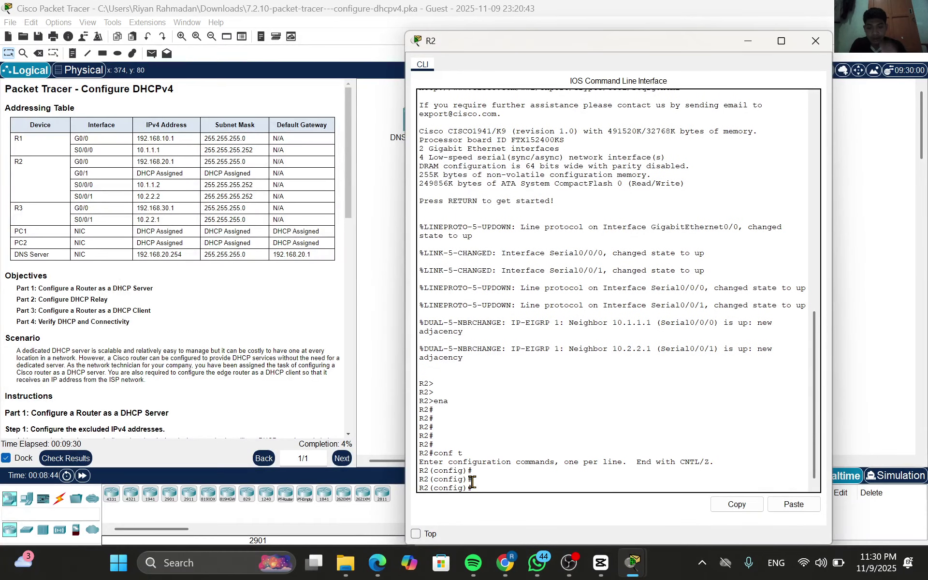
# Exclude addresses 192.168.10.1 through 192.168.10.10 from R2's DHCP assignments with ip dhcp excluded-address
pyautogui.write('ip dh')
pyautogui.press('Tab')
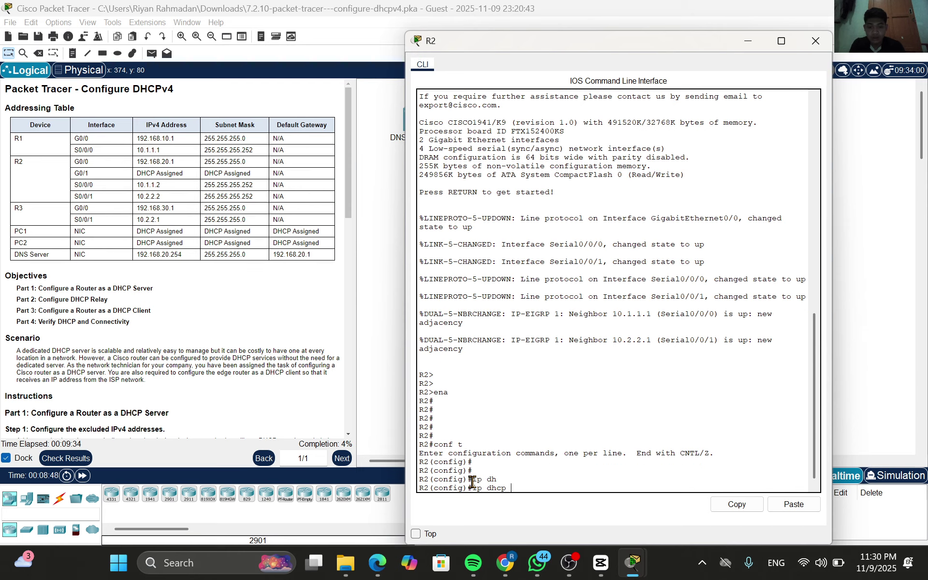
pyautogui.write('e')
pyautogui.press('Tab')
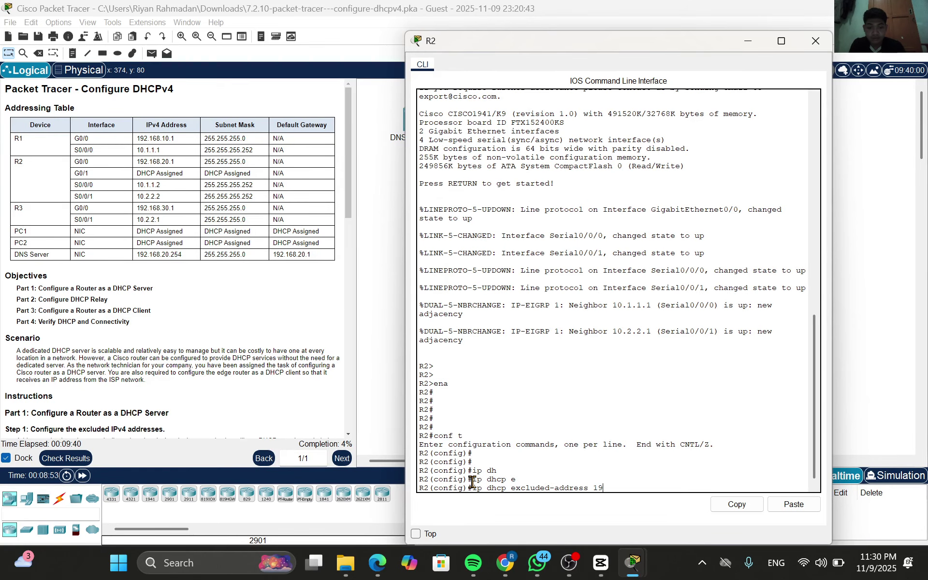
pyautogui.write('192.168.10')
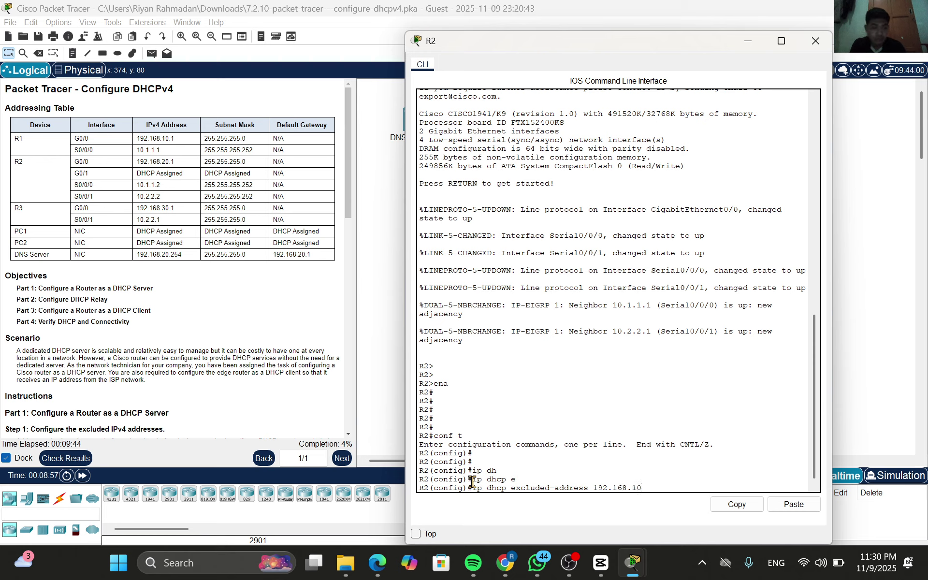
pyautogui.write('.1 192')
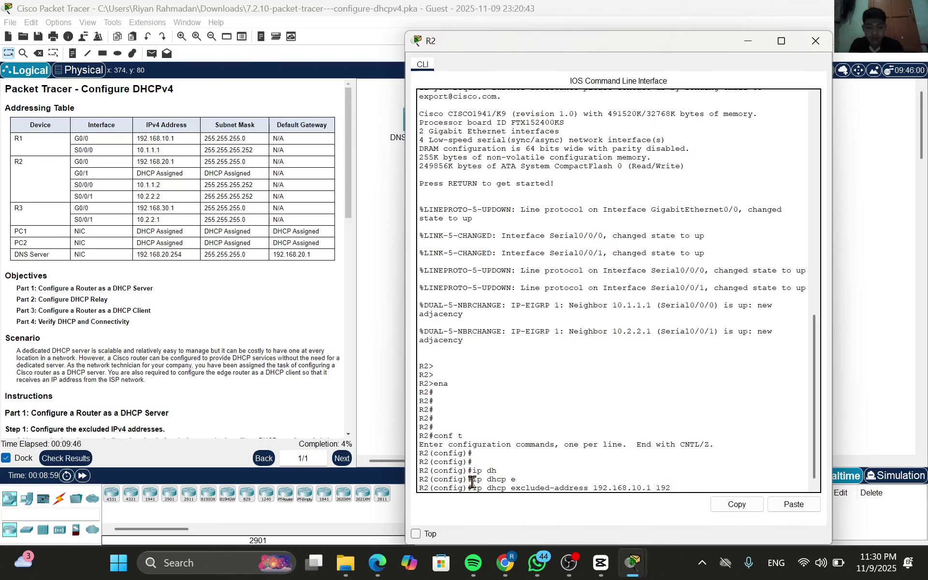
pyautogui.write('.168.10.10')
pyautogui.press('Return')
pyautogui.press('Return')
pyautogui.press('Return')
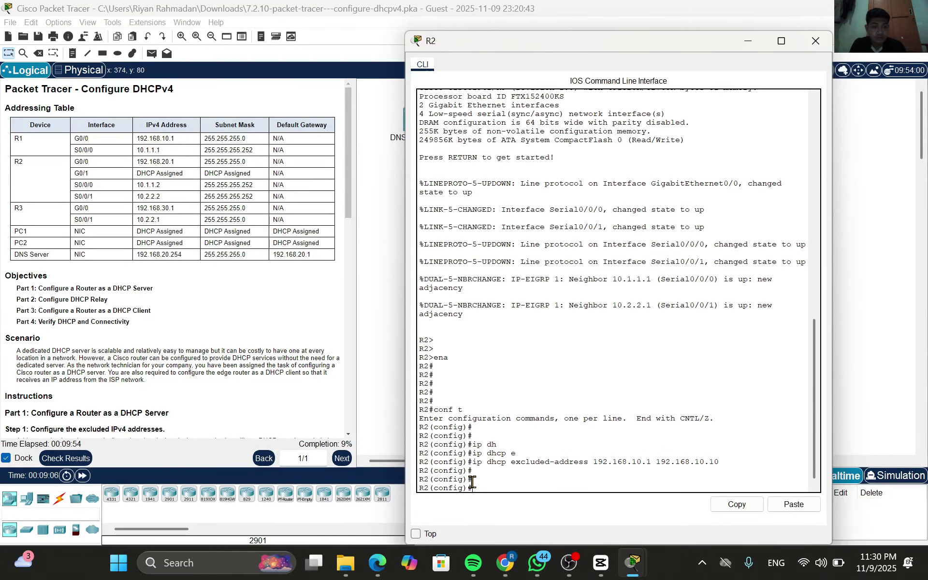
# Exclude addresses 192.168.30.1 through 192.168.30.10 from R2's DHCP assignments by reusing the previous exclusion command
pyautogui.press('Up')
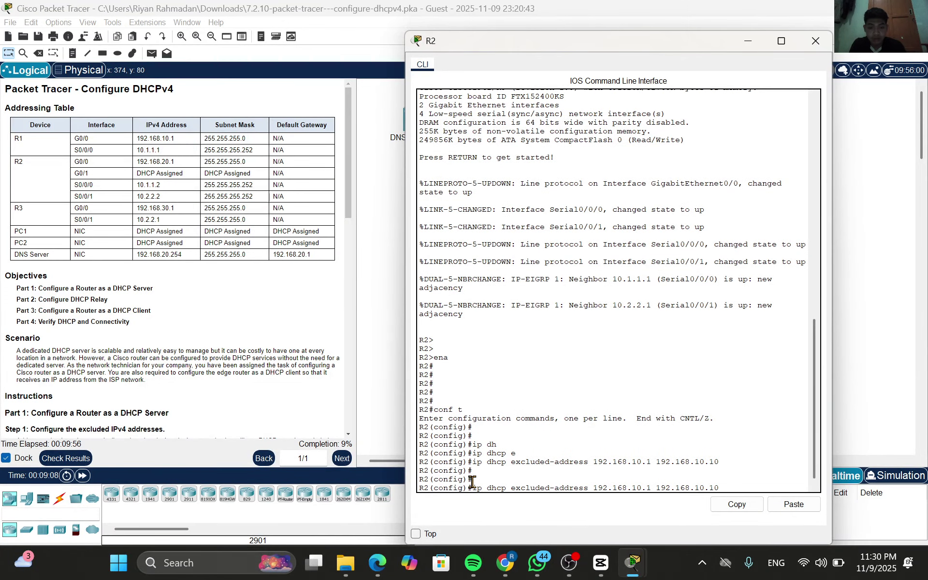
pyautogui.press('BackSpace')
pyautogui.press('BackSpace')
pyautogui.press('BackSpace')
pyautogui.press('BackSpace')
pyautogui.press('BackSpace')
pyautogui.press('BackSpace')
pyautogui.press('BackSpace')
pyautogui.press('BackSpace')
pyautogui.press('BackSpace')
pyautogui.press('BackSpace')
pyautogui.press('BackSpace')
pyautogui.press('BackSpace')
pyautogui.press('BackSpace')
pyautogui.press('BackSpace')
pyautogui.press('BackSpace')
pyautogui.press('BackSpace')
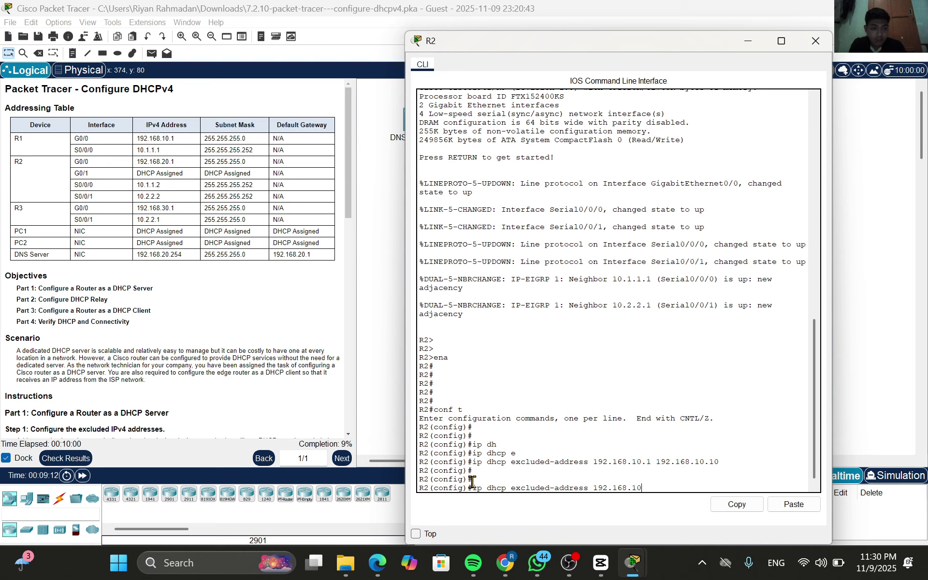
pyautogui.press('BackSpace')
pyautogui.press('BackSpace')
pyautogui.press('BackSpace')
pyautogui.write('.30.1 192.1')
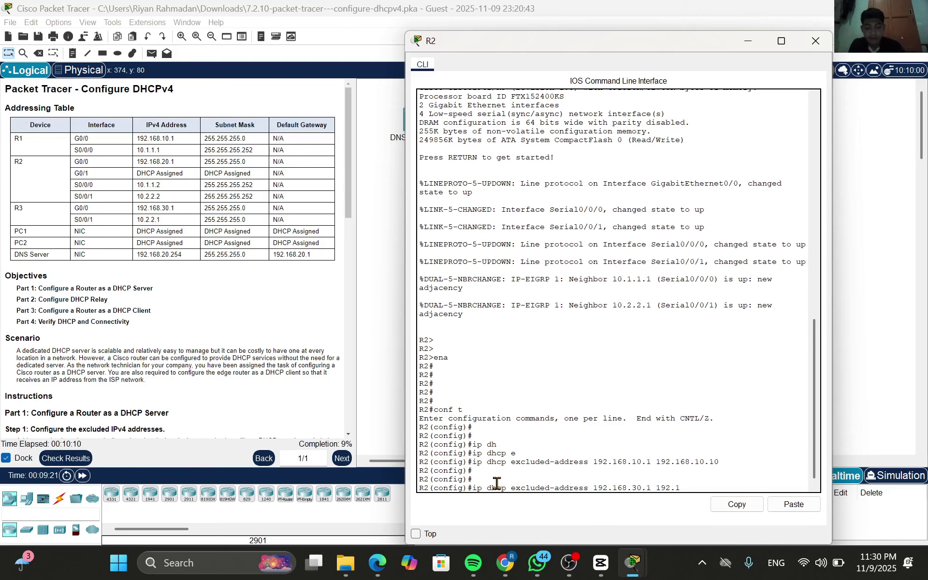
pyautogui.write('68')
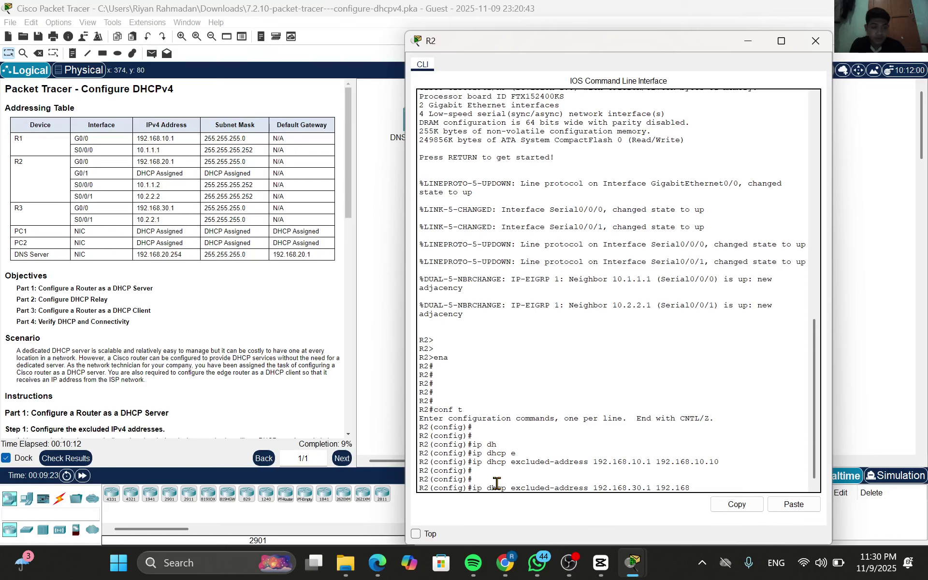
pyautogui.write('.30.10')
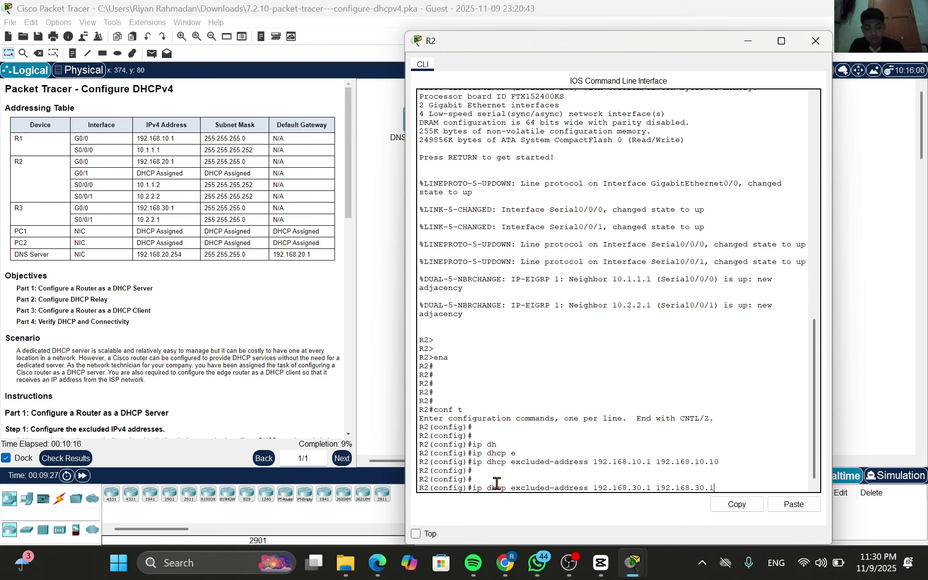
pyautogui.press('Return')
pyautogui.press('Return')
pyautogui.press('Return')
pyautogui.press('Return')
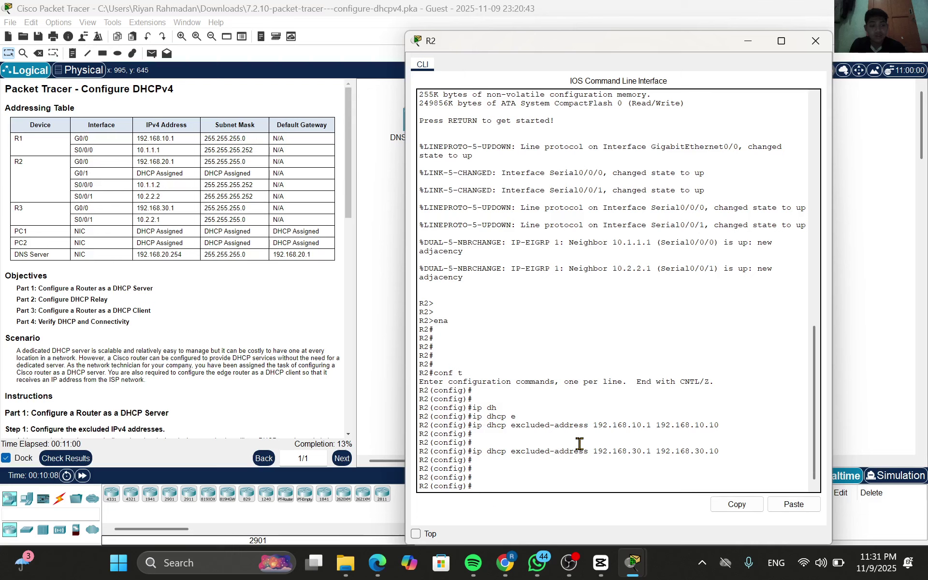
# Create a DHCP pool named R1-LAN on R2 with ip dhcp pool
pyautogui.write('ip dh')
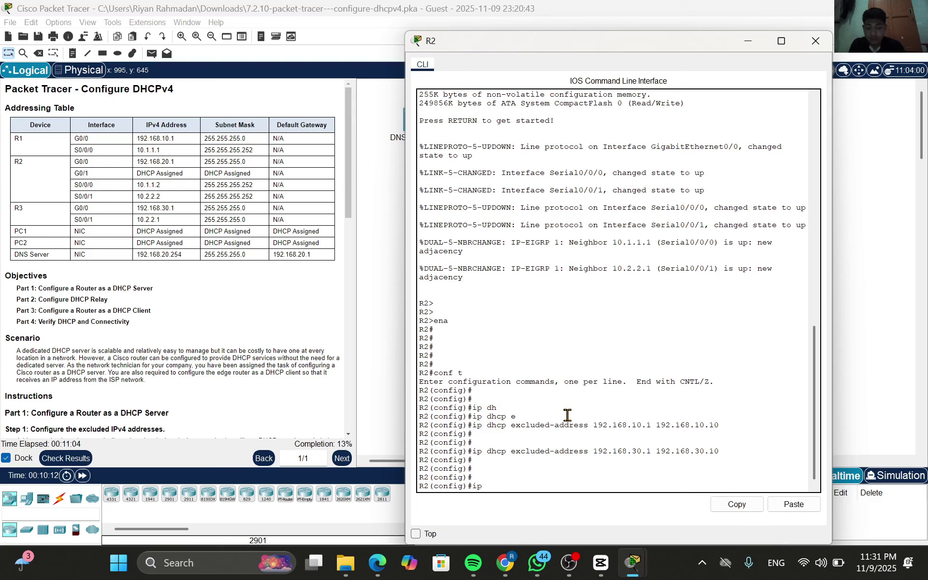
pyautogui.press('Tab')
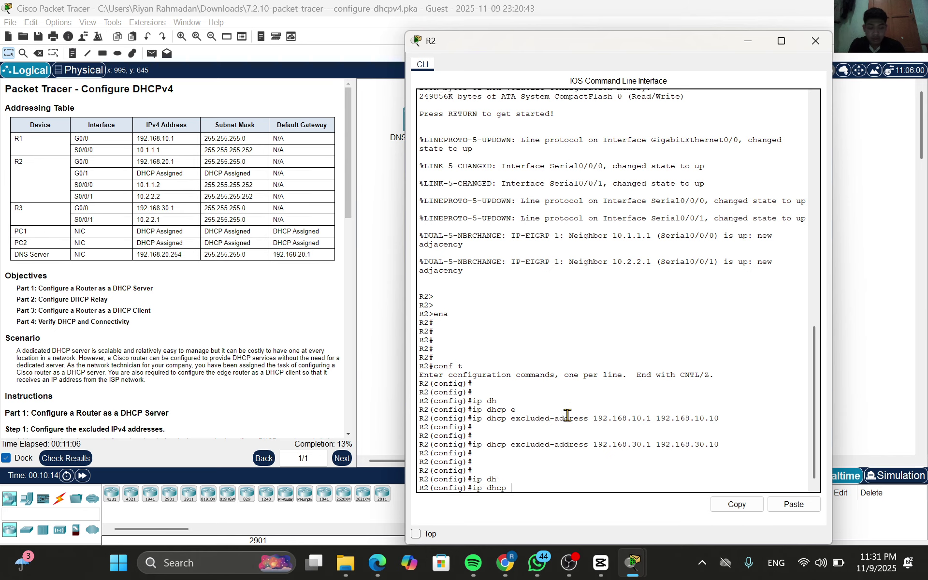
pyautogui.write('po')
pyautogui.press('Tab')
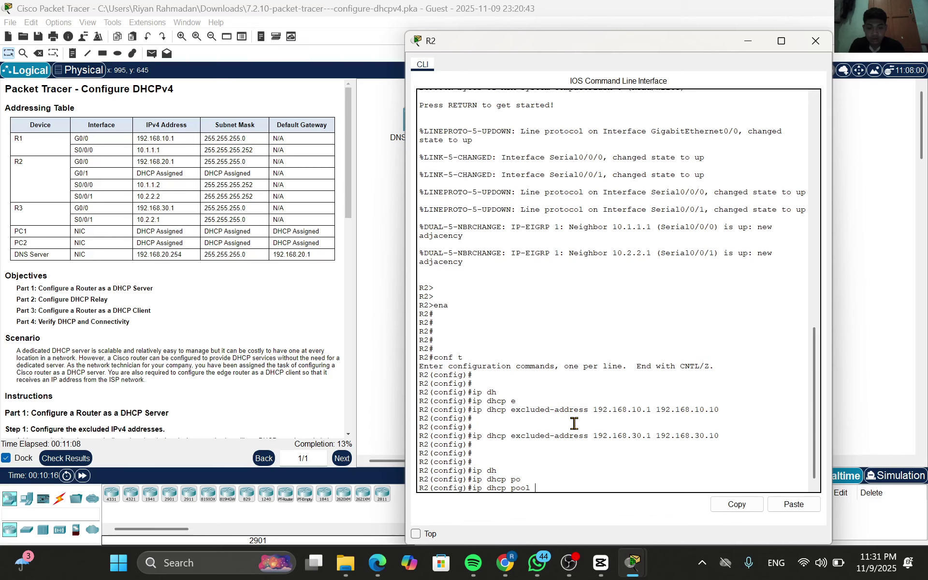
pyautogui.press('capslock')
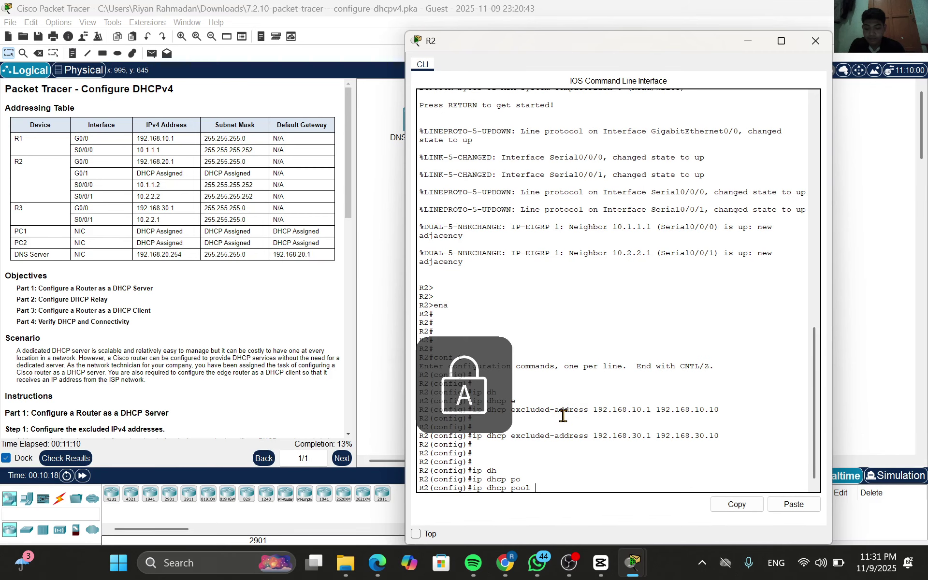
pyautogui.write('R1')
pyautogui.press('capslock')
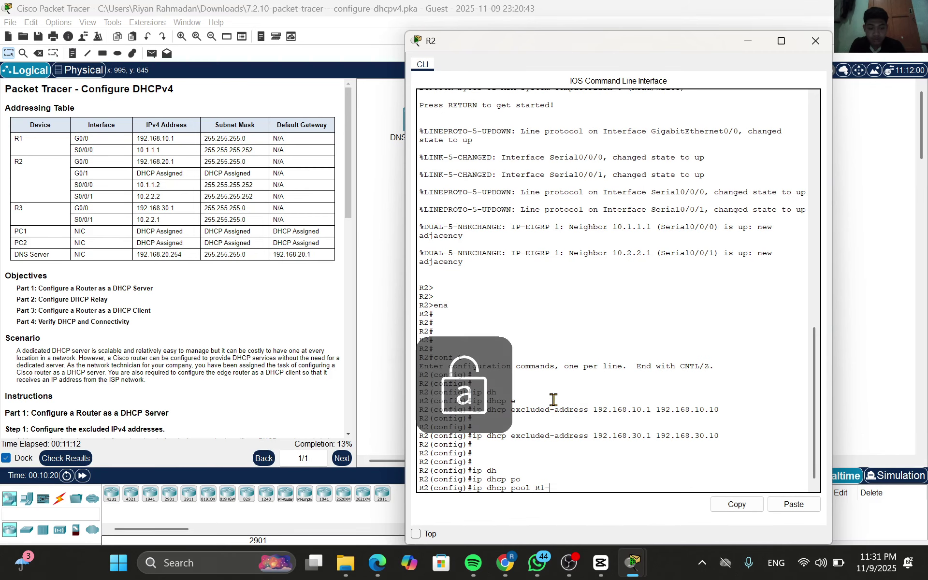
pyautogui.press('capslock')
pyautogui.write('-LAN')
pyautogui.press('Return')
pyautogui.press('Return')
pyautogui.press('Return')
pyautogui.press('Return')
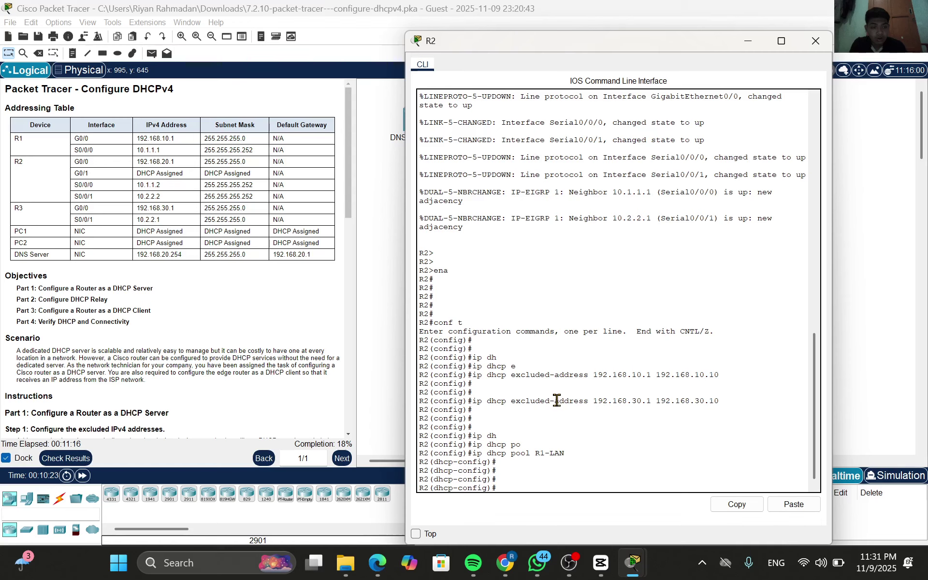
# Set the R1-LAN pool's network to 192.168.10.0 with subnet mask 255.255.255.0
pyautogui.press('capslock')
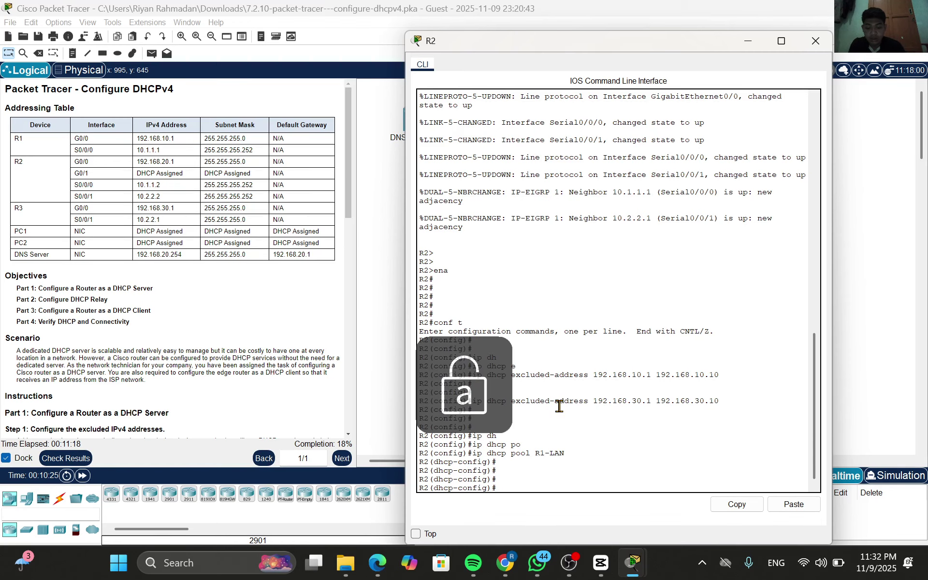
pyautogui.write('network')
pyautogui.press('Tab')
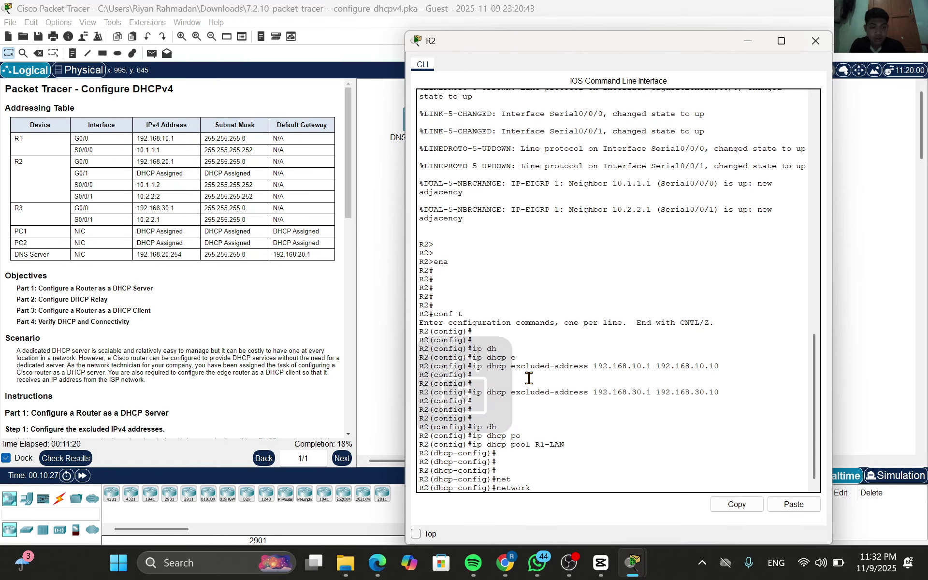
pyautogui.write('192.1`6')
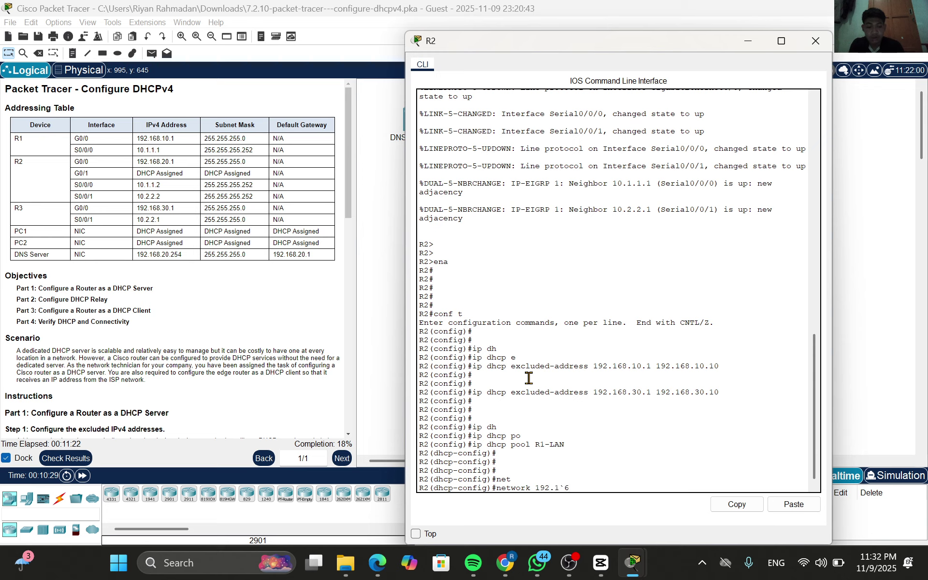
pyautogui.press('BackSpace')
pyautogui.press('BackSpace')
pyautogui.write('68.10.0 255.255.255')
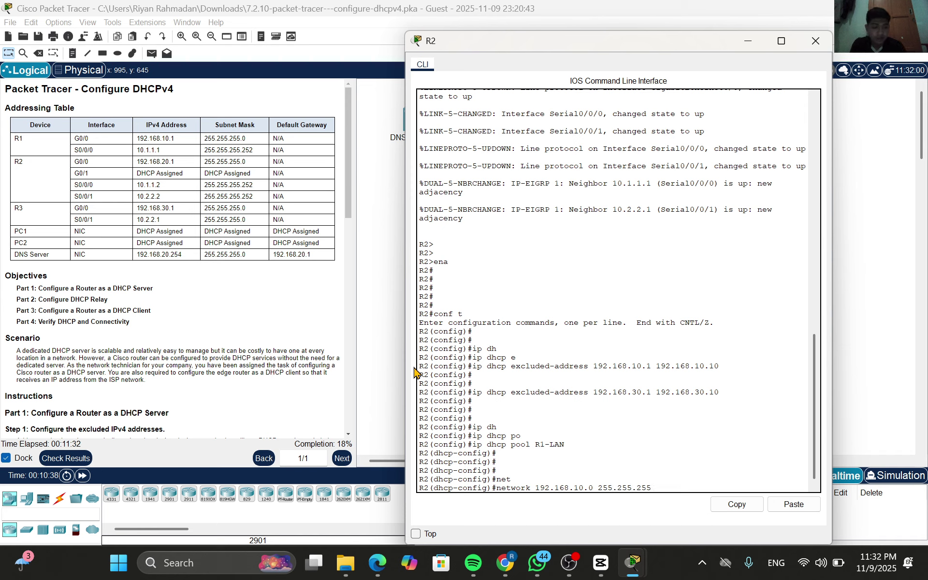
pyautogui.write('.0')
pyautogui.press('Return')
pyautogui.press('Return')
pyautogui.press('Return')
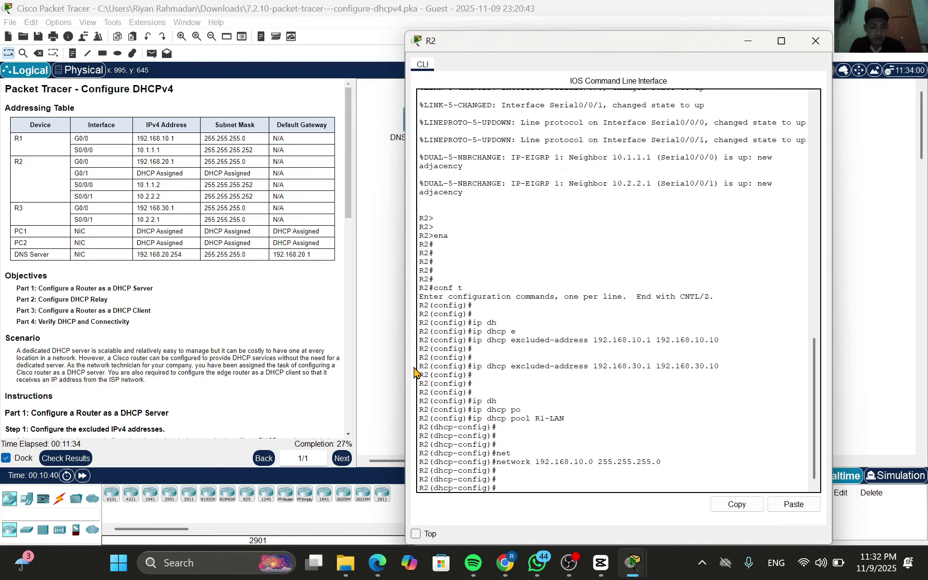
# Set the R1-LAN pool's default gateway to 192.168.10.1 with default-router
pyautogui.write('def')
pyautogui.press('Tab')
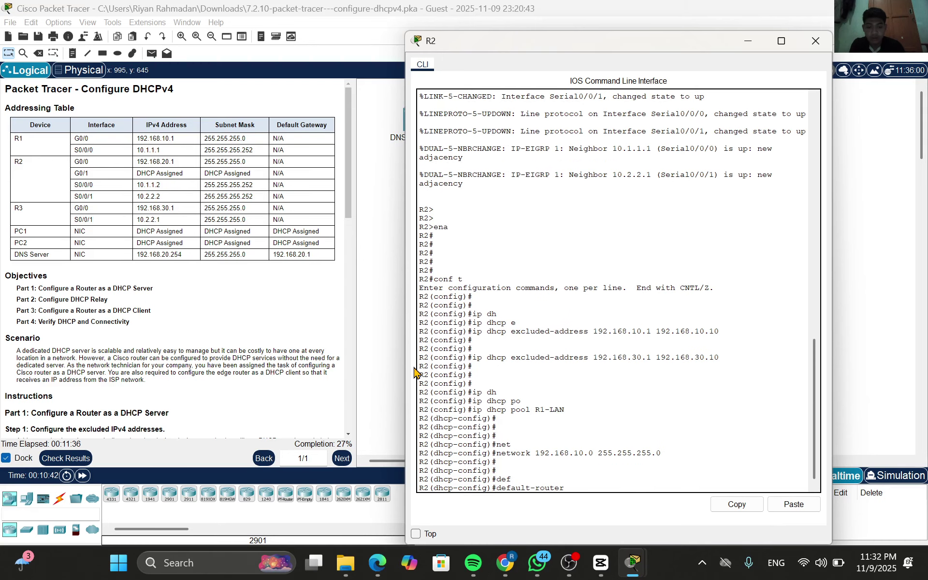
pyautogui.write('192.168.10.1')
pyautogui.press('Return')
pyautogui.press('Return')
pyautogui.press('Return')
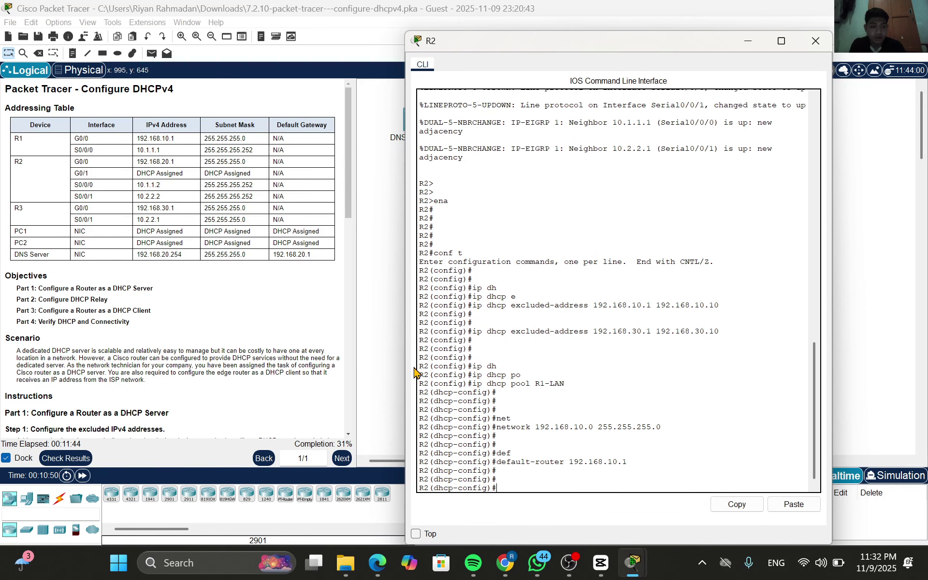
# Set the R1-LAN pool's DNS server to 192.168.10.254 with dns-server
pyautogui.write('dns ')
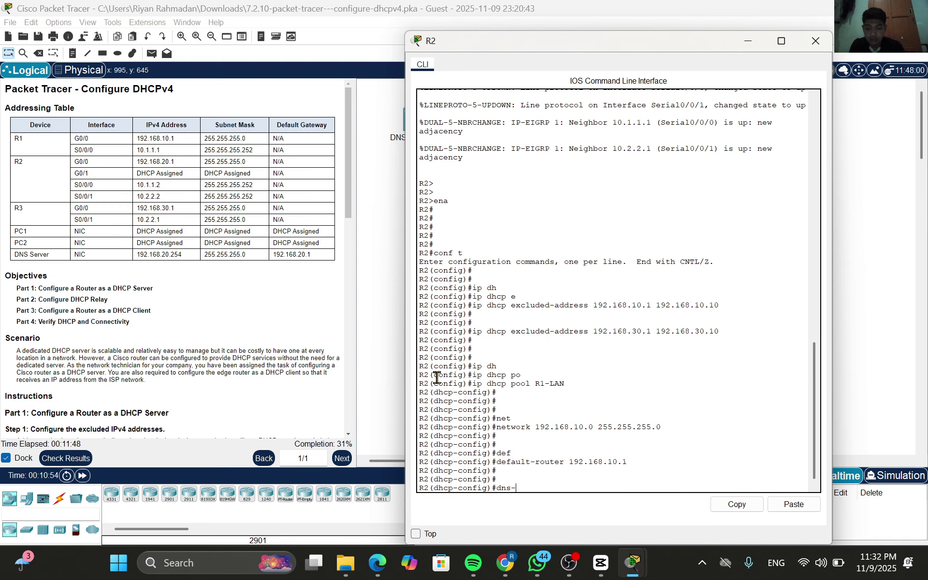
pyautogui.write('-s')
pyautogui.press('Tab')
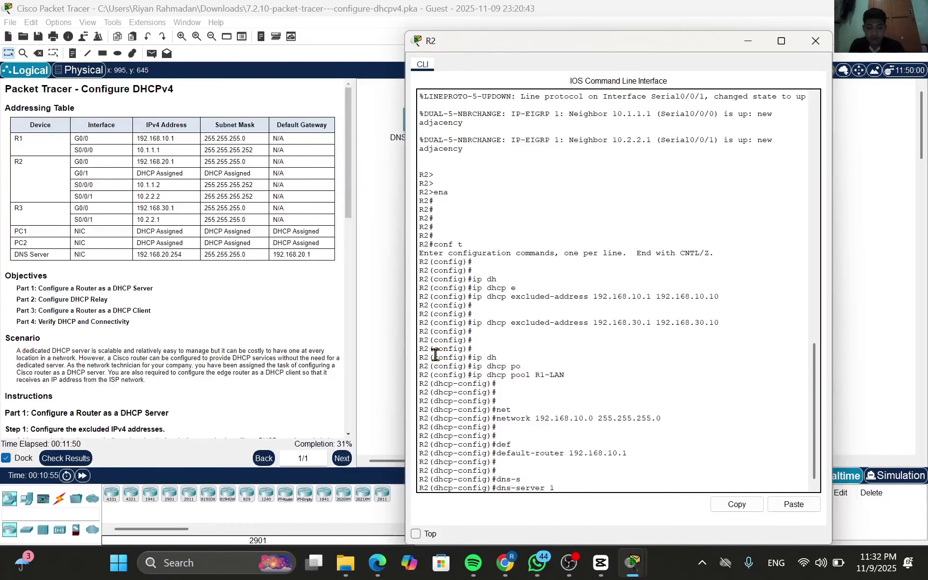
pyautogui.write('192.168.10.254')
pyautogui.press('Return')
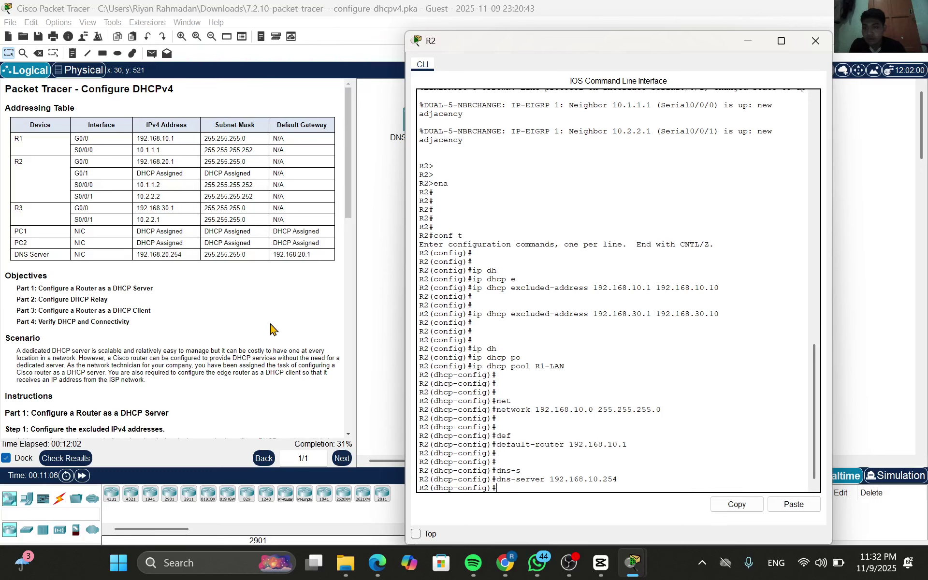
# Correct the R1-LAN pool's DNS server to 192.168.20.254 and exit to global configuration mode
pyautogui.press('Up')
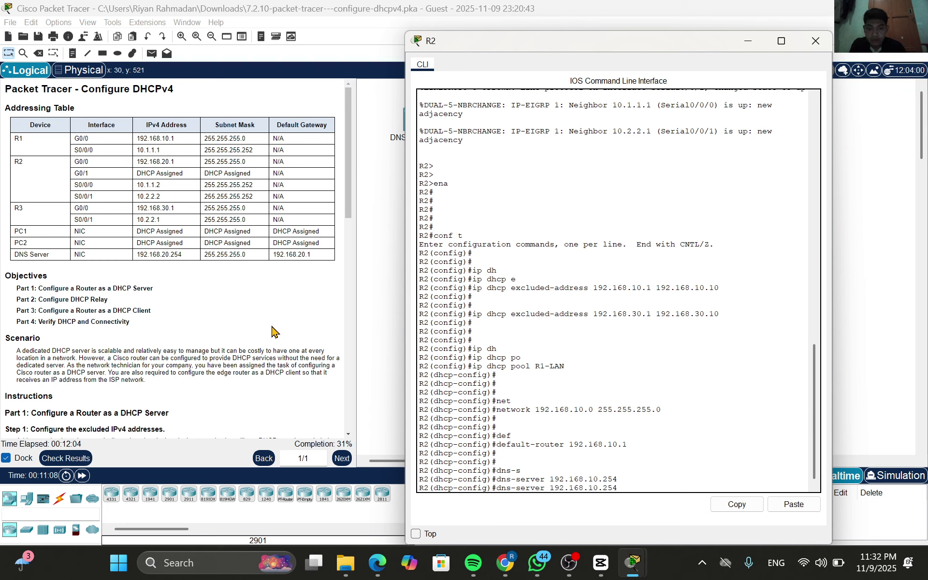
pyautogui.press('Left')
pyautogui.press('Left')
pyautogui.press('Left')
pyautogui.press('Left')
pyautogui.press('Left')
pyautogui.press('BackSpace')
pyautogui.write('2')
pyautogui.press('Return')
pyautogui.press('Return')
pyautogui.press('Return')
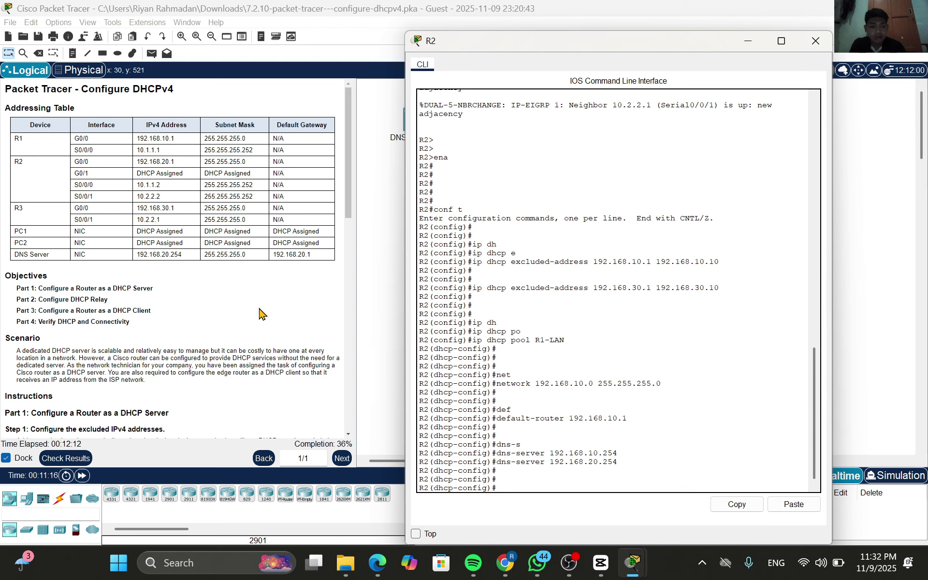
pyautogui.write('exit')
pyautogui.press('Return')
pyautogui.press('Return')
pyautogui.press('Return')
pyautogui.press('Return')
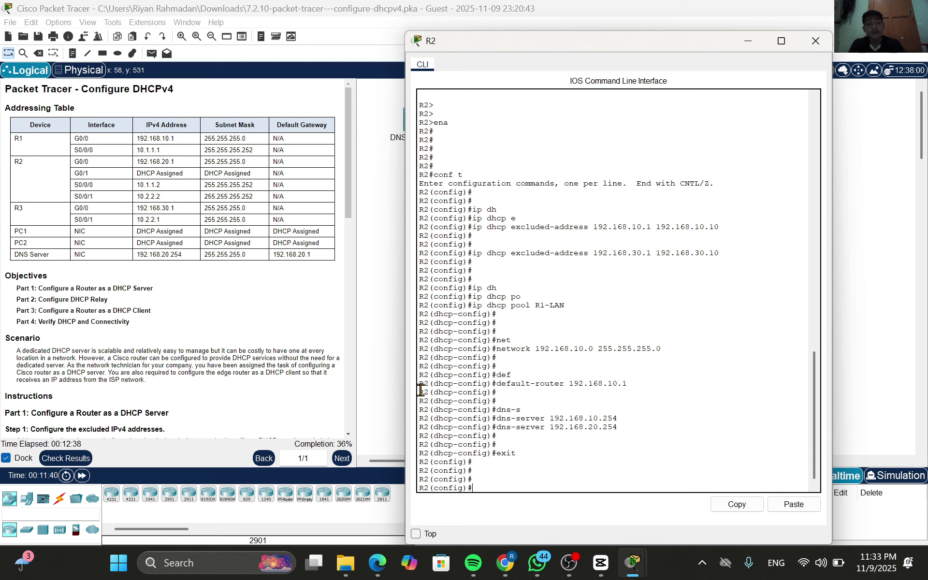
# Create a DHCP pool named R3-LAN on R2
pyautogui.scroll(-1, 645, 469)
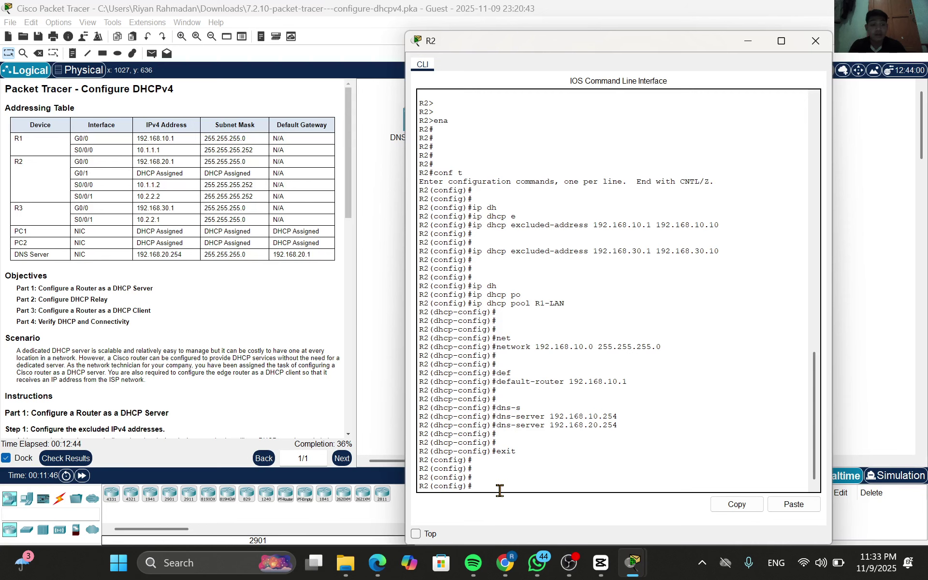
pyautogui.write('ip dh')
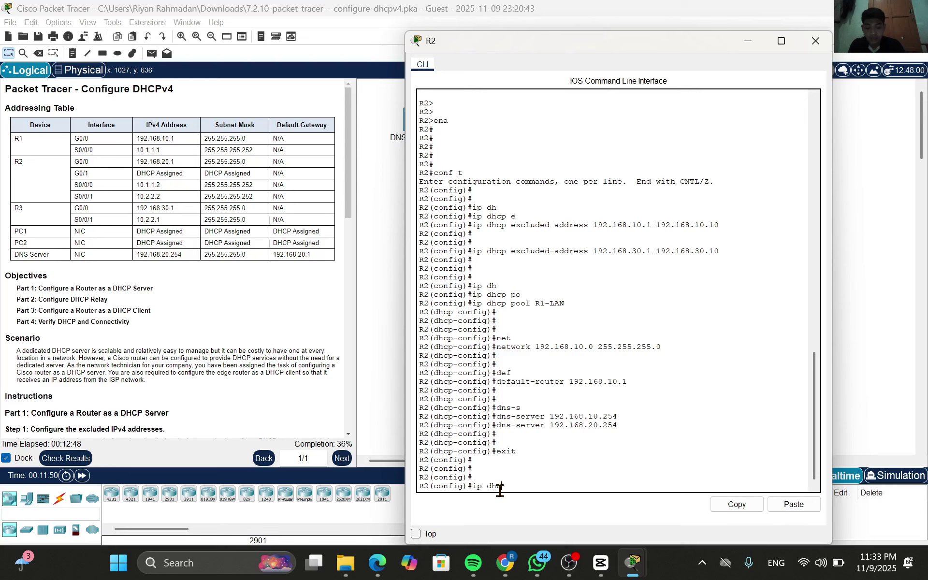
pyautogui.write('p p')
pyautogui.press('Tab')
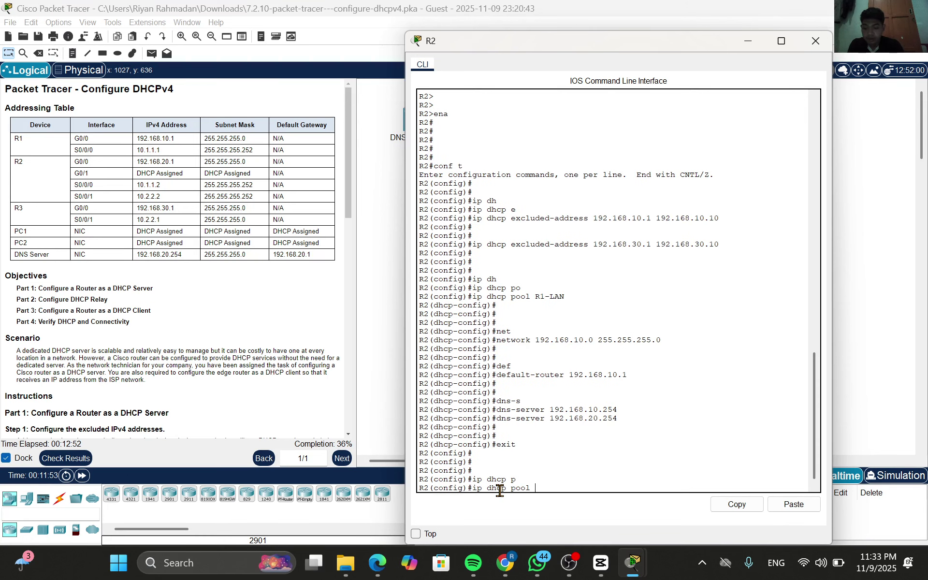
pyautogui.press('capslock')
pyautogui.write('R3')
pyautogui.press('capslock')
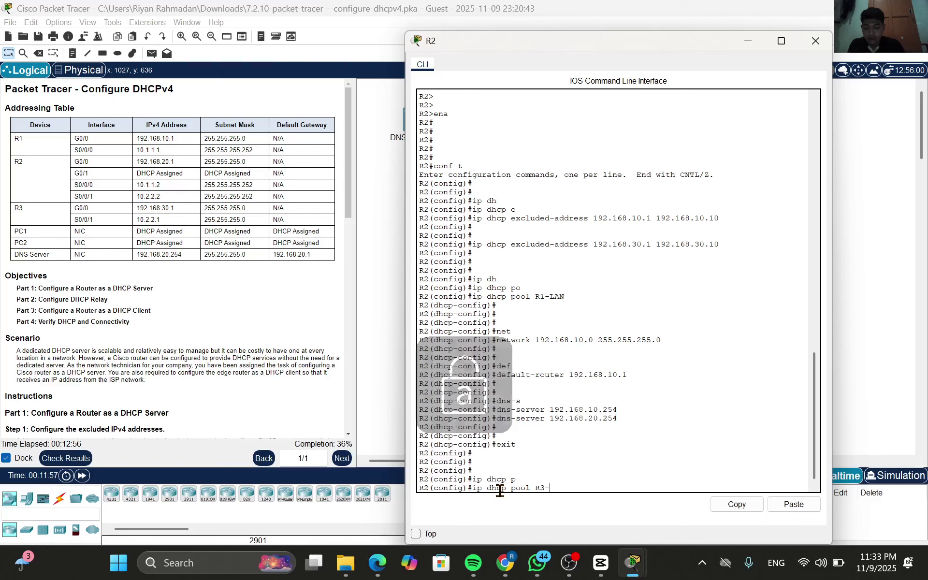
pyautogui.write('-la')
pyautogui.press('BackSpace')
pyautogui.press('BackSpace')
pyautogui.press('capslock')
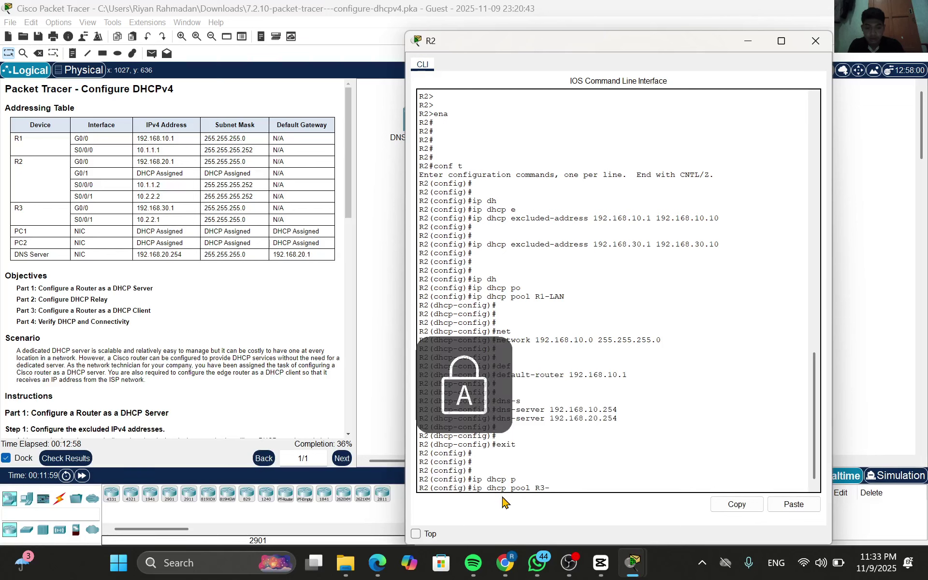
pyautogui.write('LAN')
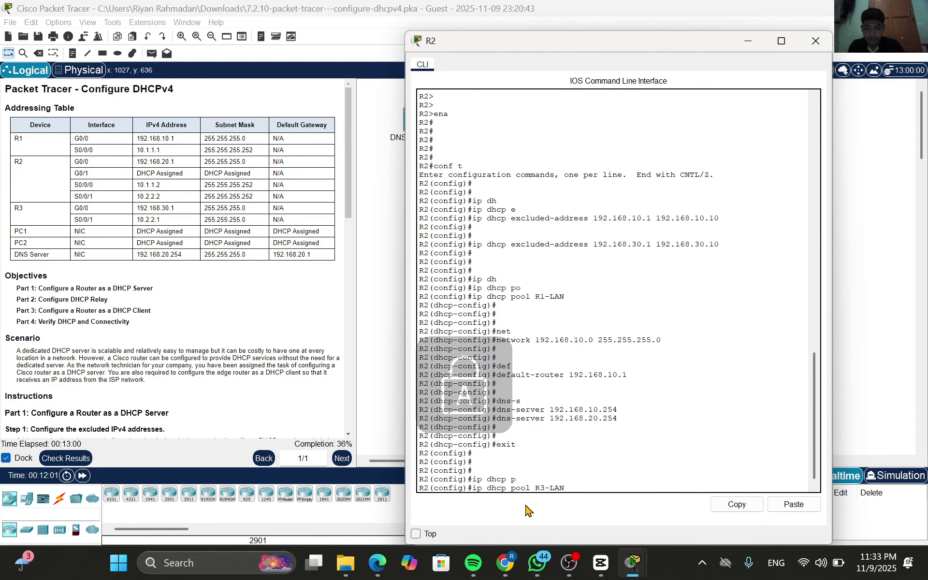
pyautogui.press('Return')
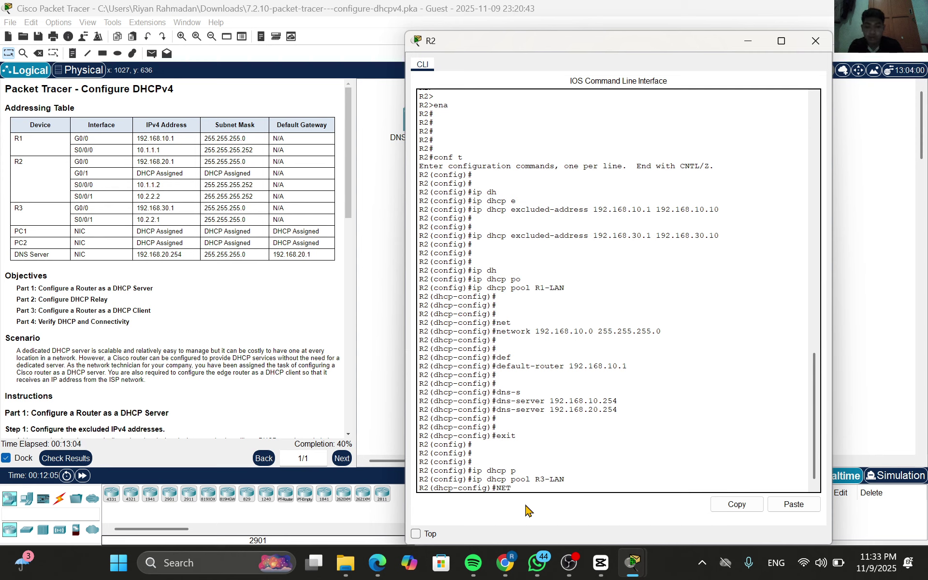
pyautogui.press('Return')
# Set the R3-LAN pool's network to 192.168.30.0 with subnet mask 255.255.255.0
pyautogui.press('capslock')
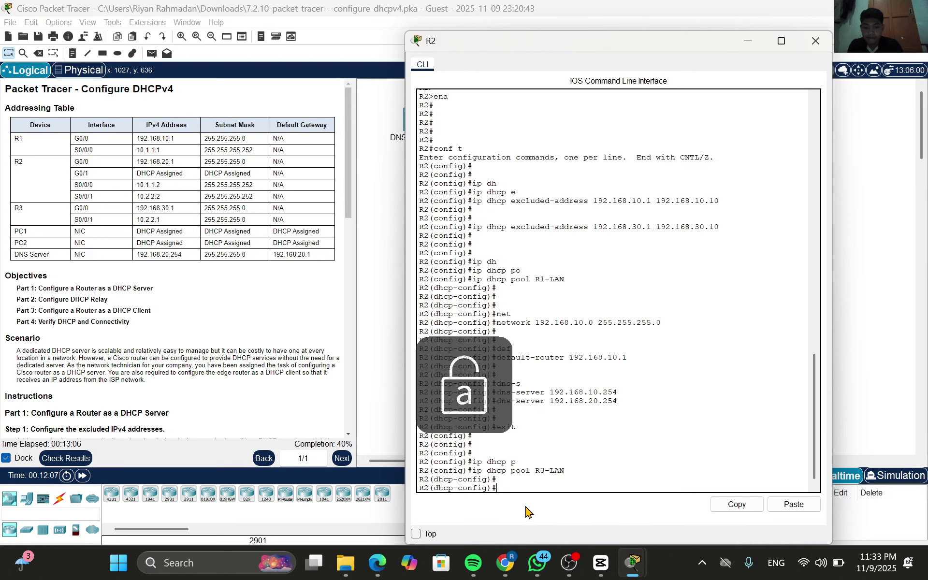
pyautogui.write('net')
pyautogui.press('Tab')
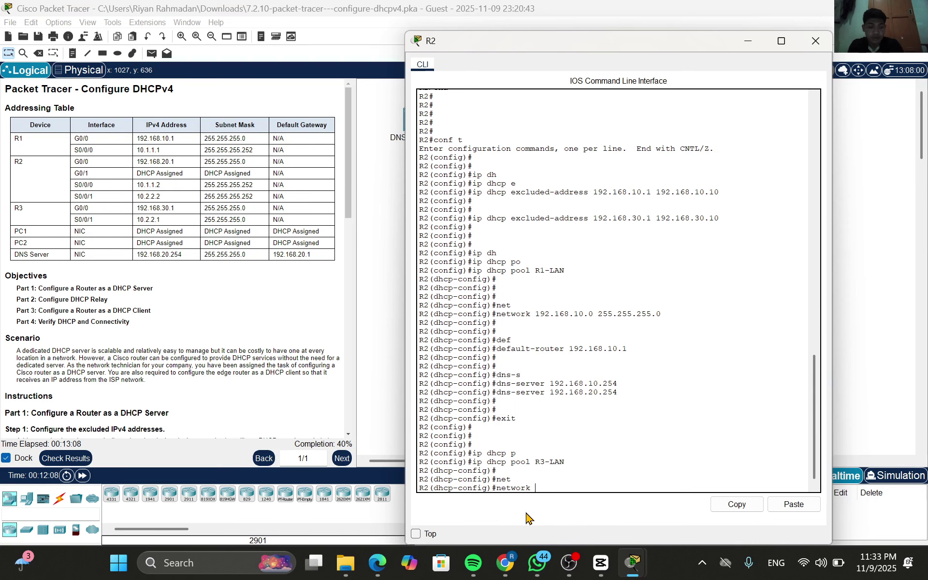
pyautogui.write('192.168.30')
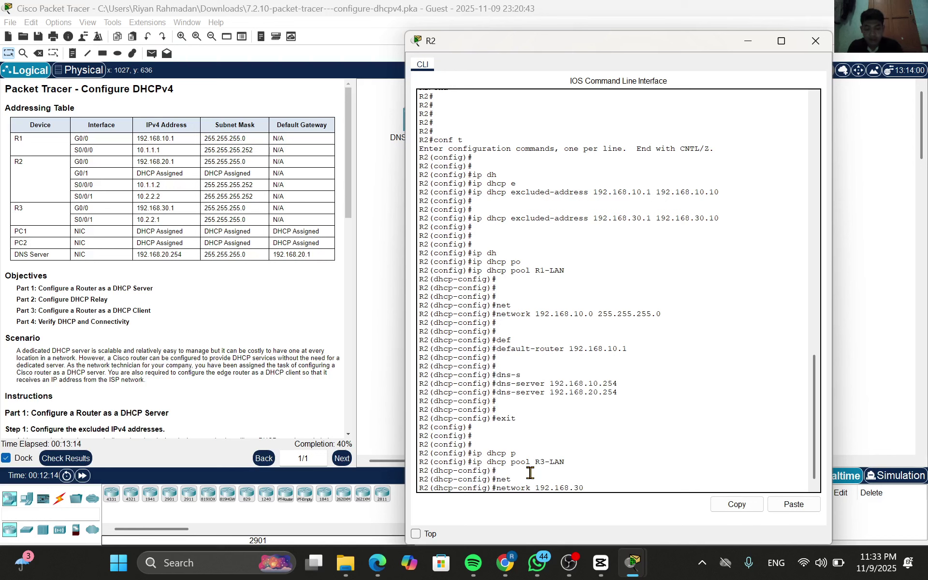
pyautogui.write('.0')
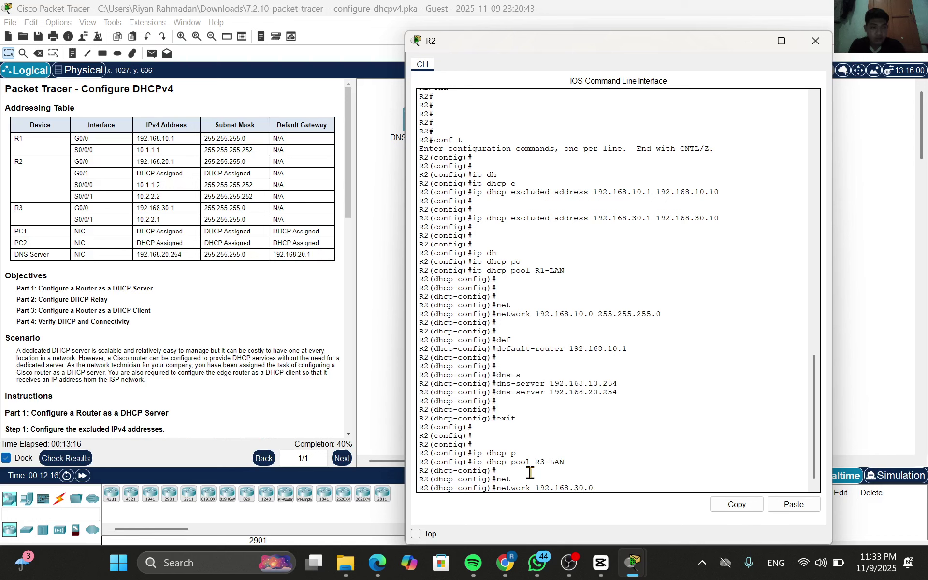
pyautogui.write(' 255.25')
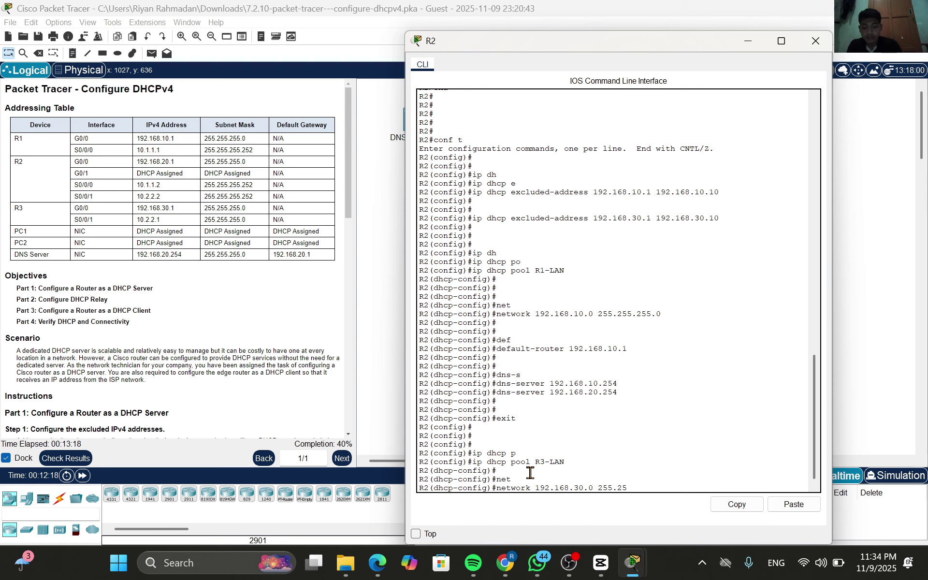
pyautogui.write('5.255.')
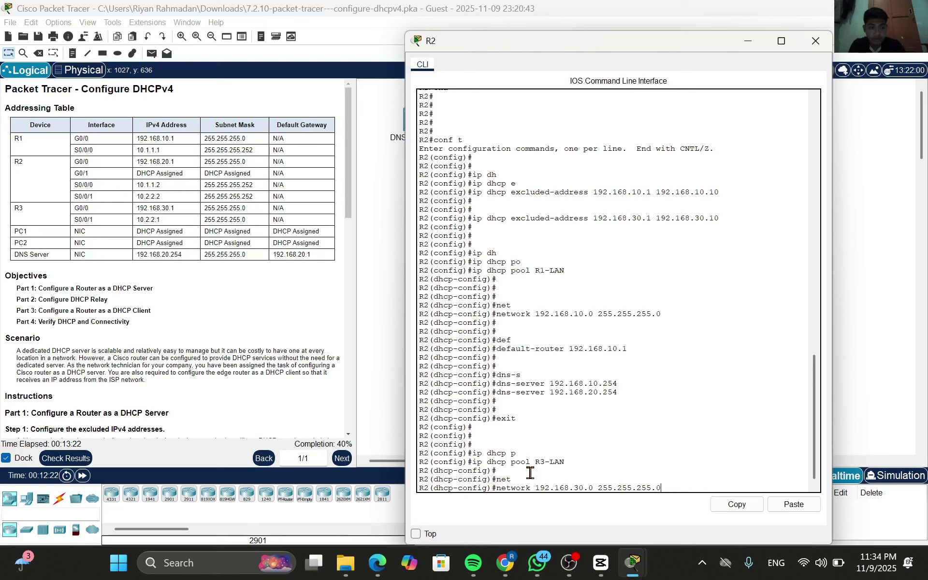
pyautogui.write('0')
pyautogui.press('Return')
pyautogui.press('Return')
pyautogui.press('Return')
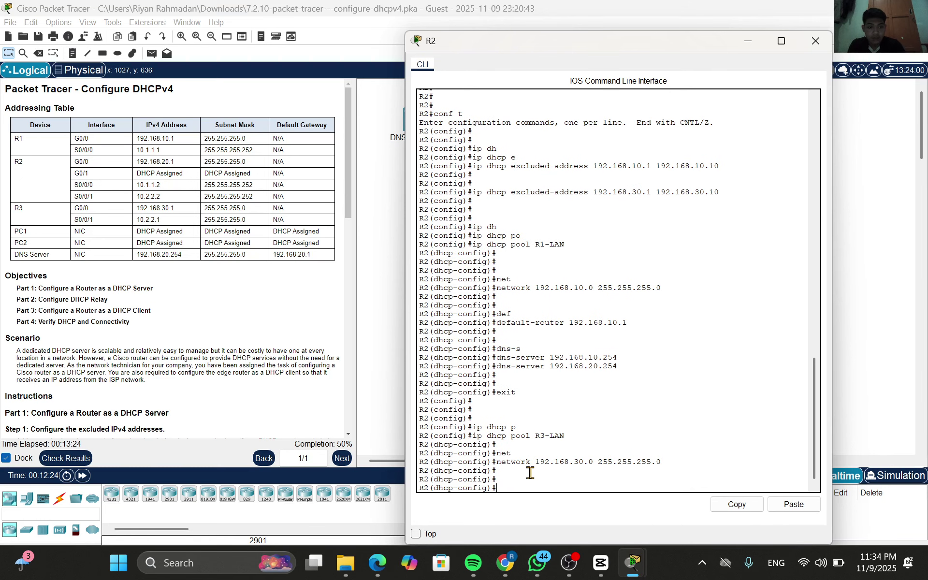
# Set the R3-LAN pool's default gateway to 192.168.30.1 with default-router
pyautogui.write('def')
pyautogui.press('Tab')
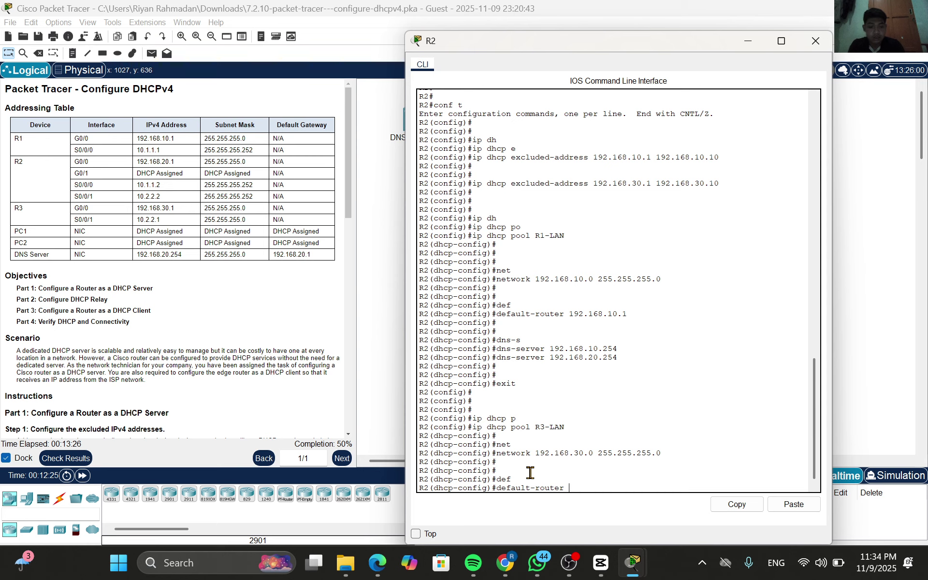
pyautogui.write('192.168.30.1')
pyautogui.press('Return')
pyautogui.press('Return')
pyautogui.press('Return')
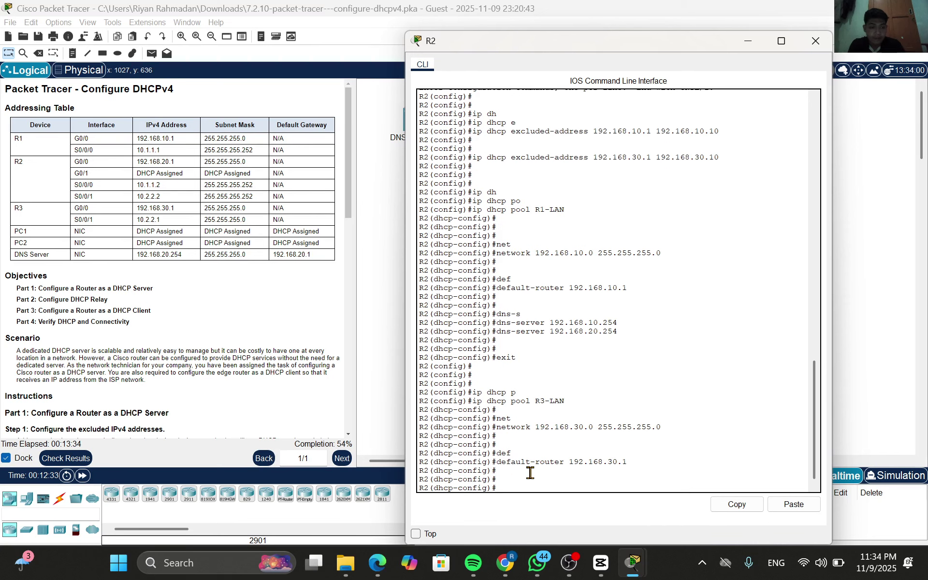
# Set the R3-LAN pool's DNS server to 192.168.20.254 with dns-server and exit to global configuration mode
pyautogui.write('dns-s')
pyautogui.press('Tab')
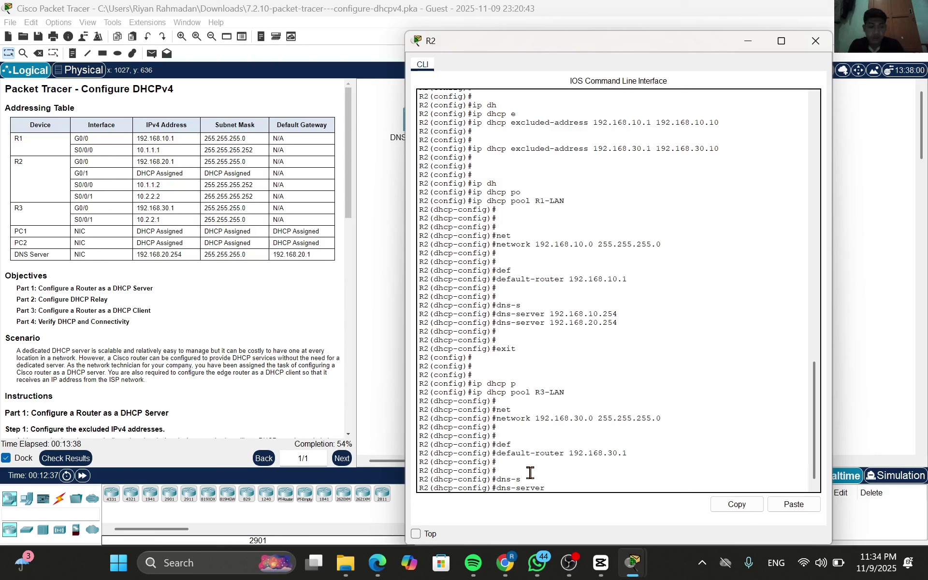
pyautogui.write('192.168.20.254')
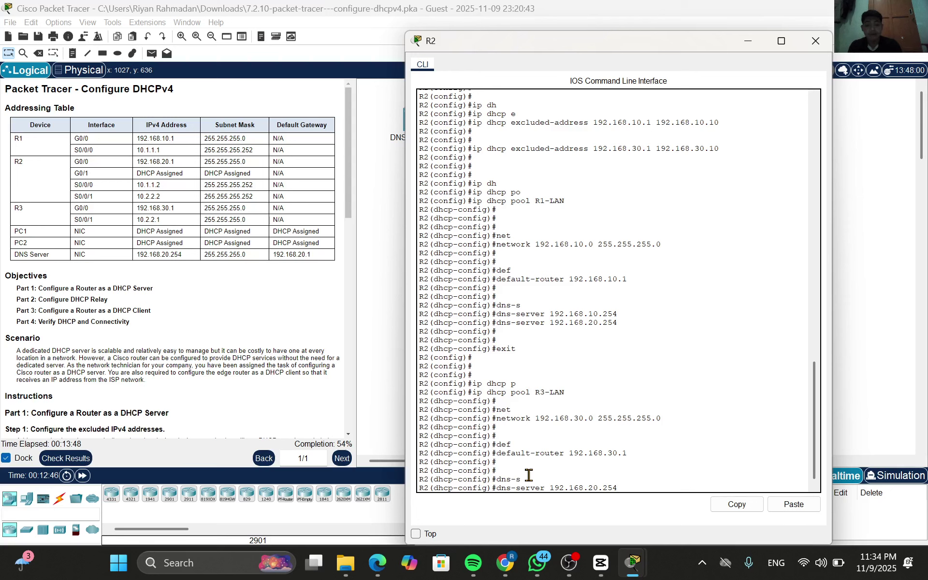
pyautogui.press('Return')
pyautogui.press('Return')
pyautogui.press('Return')
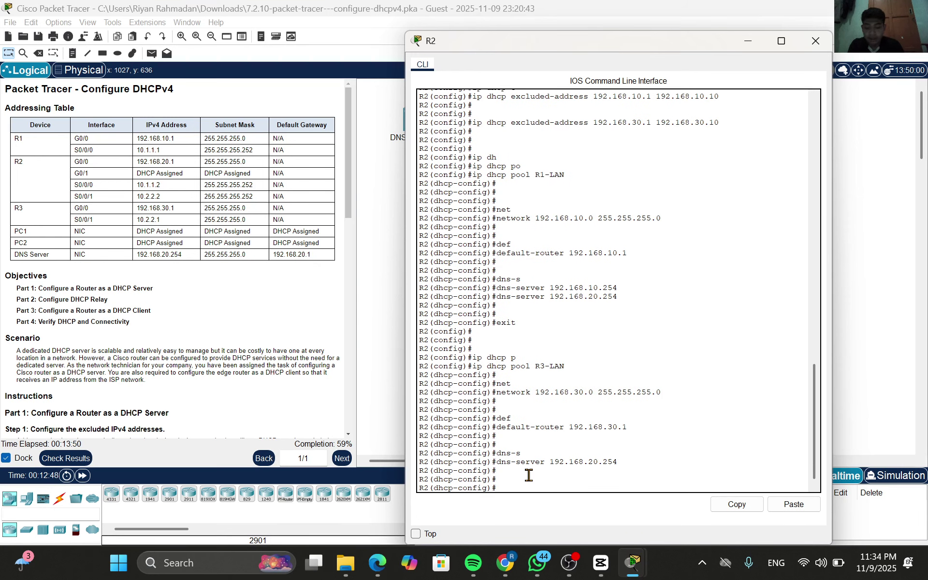
pyautogui.write('exit')
pyautogui.press('Return')
pyautogui.press('Return')
pyautogui.press('Return')
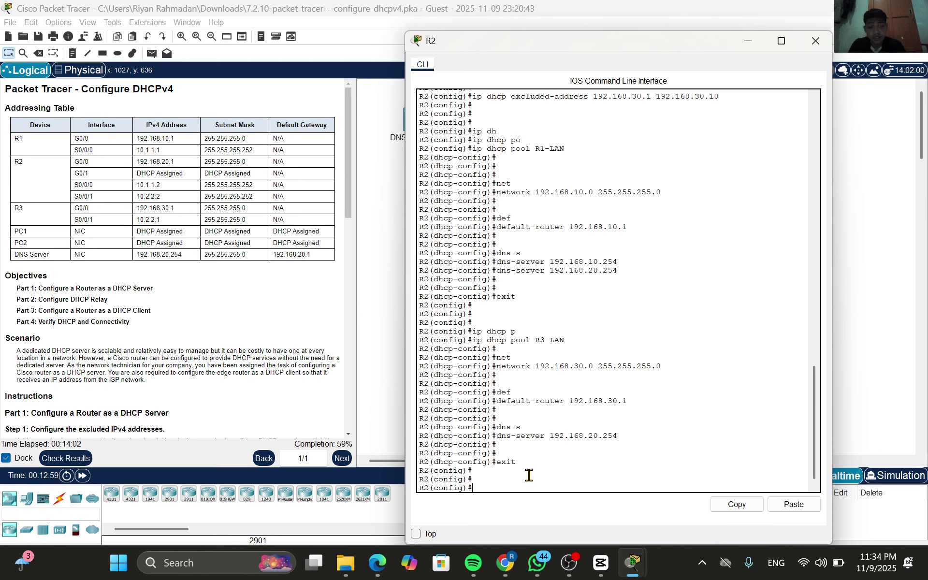
# Configure R2's interface g0/1 to obtain its IP address through DHCP with ip address dhcp
pyautogui.scroll(-1, 487, 438)
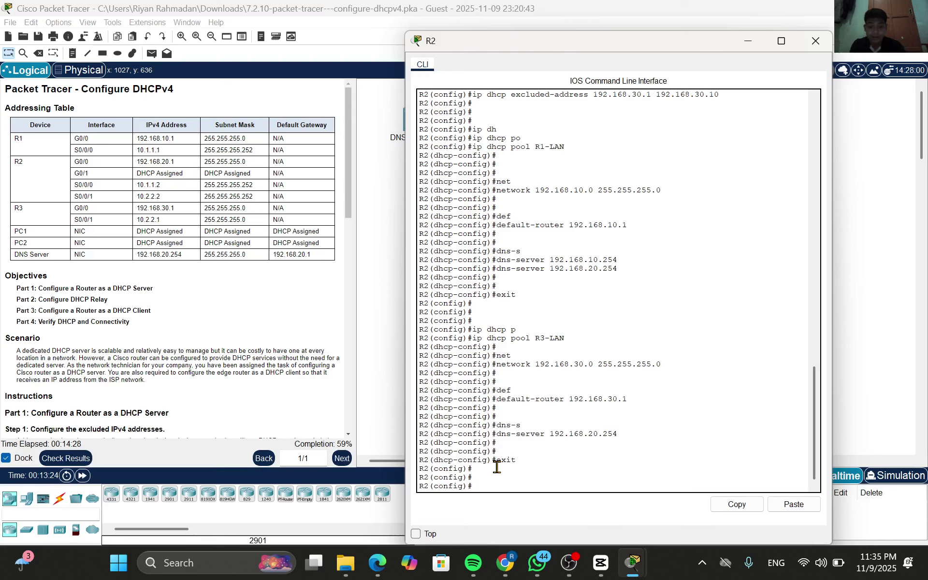
pyautogui.write('inter')
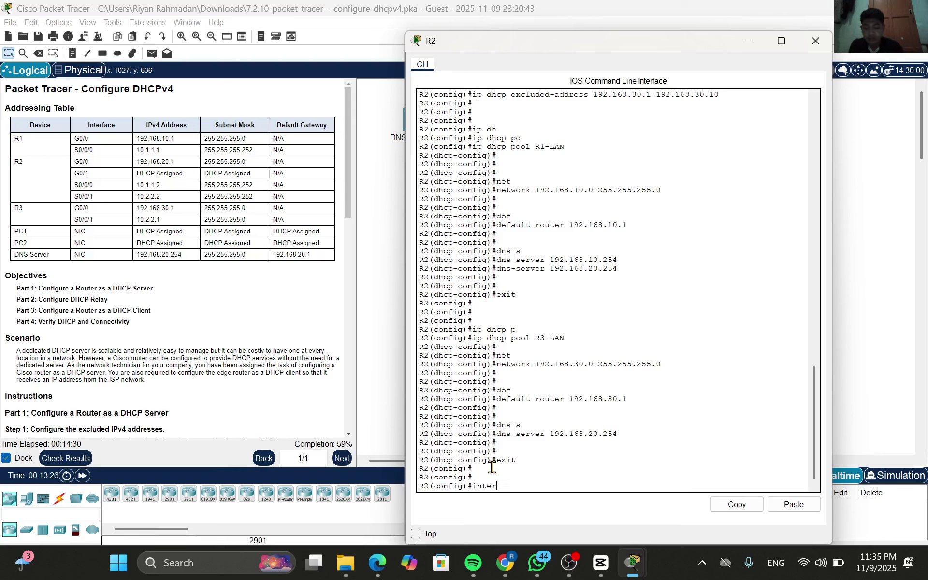
pyautogui.write('face g0/1')
pyautogui.press('Return')
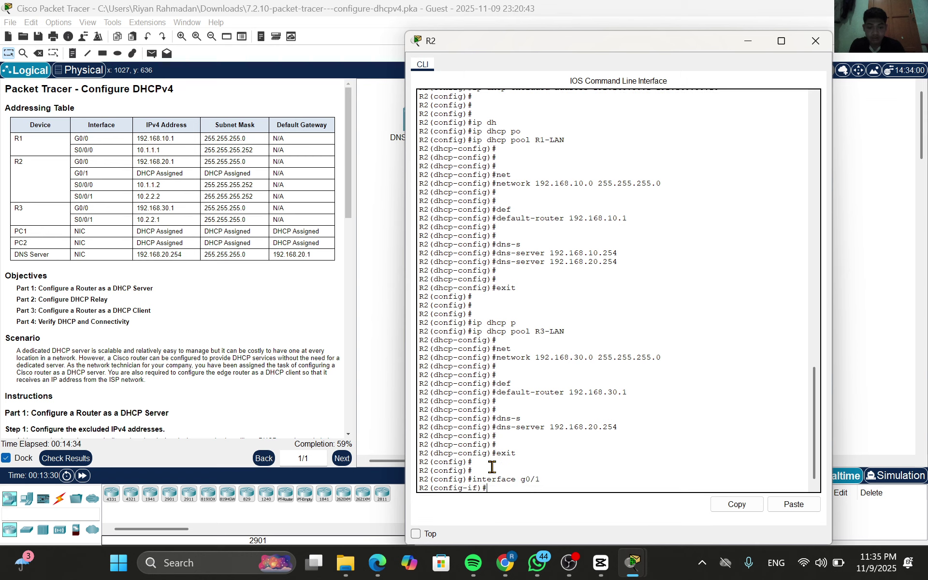
pyautogui.write('ip add')
pyautogui.press('Tab')
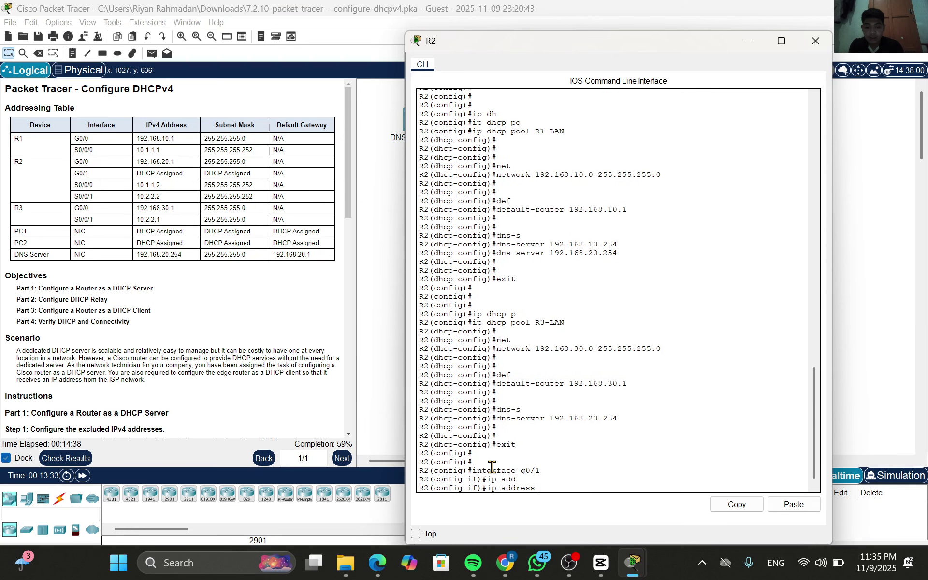
pyautogui.write('dh')
pyautogui.press('Tab')
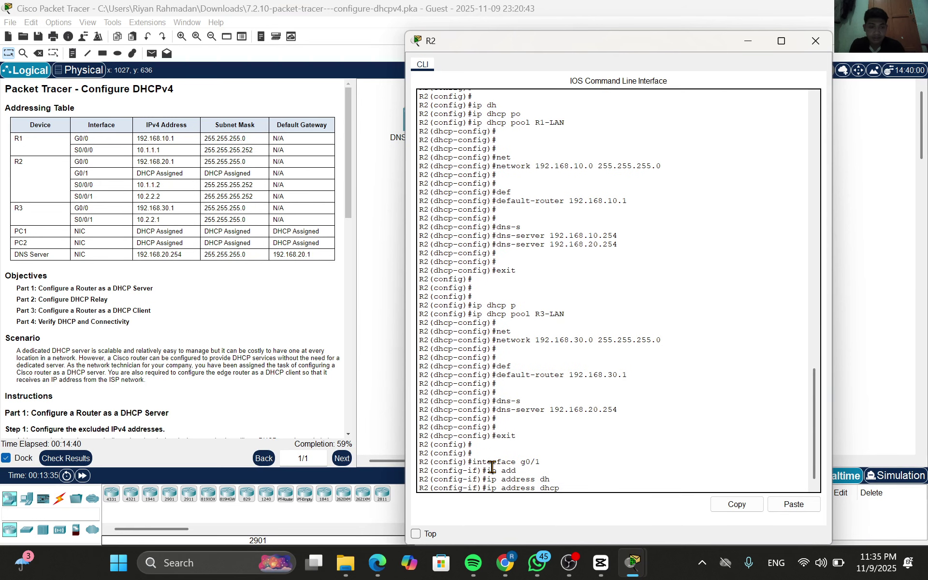
pyautogui.press('Return')
pyautogui.press('Return')
# Enable R2's g0/1 interface with no shutdown and end configuration mode
pyautogui.write('no s')
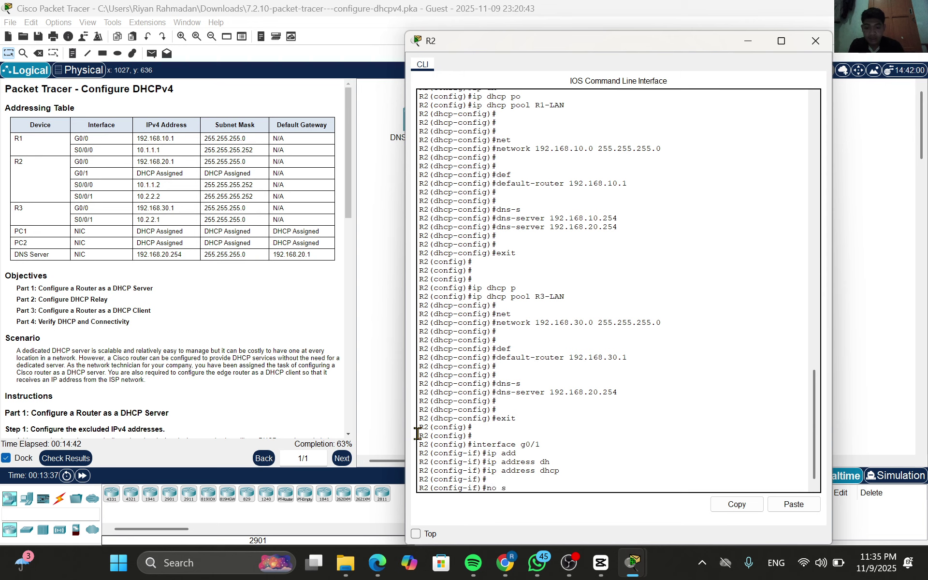
pyautogui.write('hut')
pyautogui.press('Tab')
pyautogui.press('Return')
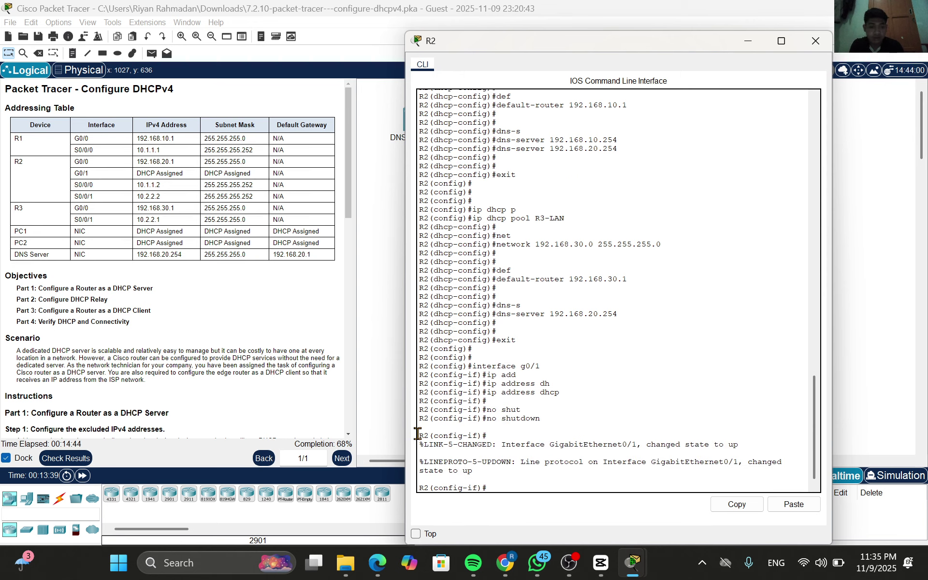
pyautogui.write('end')
pyautogui.press('Return')
pyautogui.press('Return')
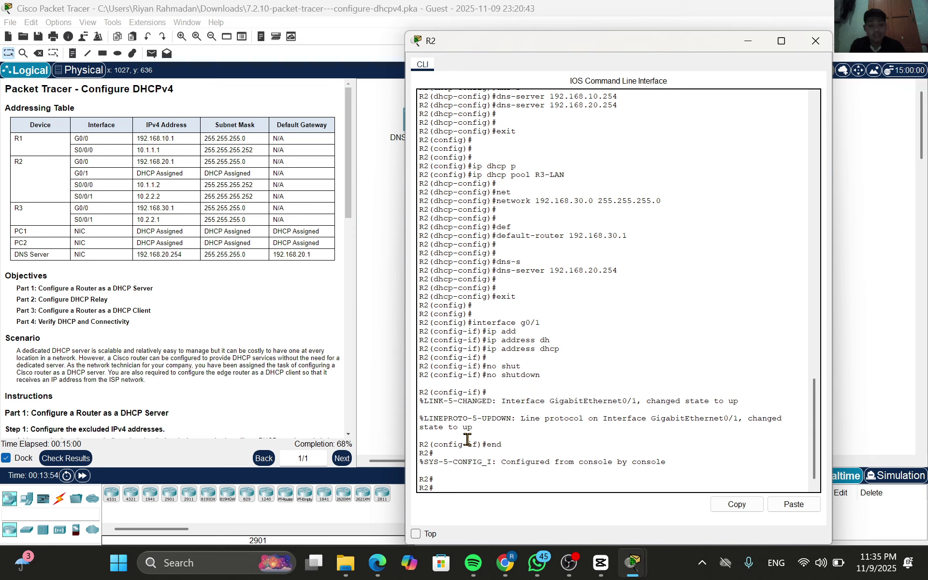
# Run show ip interface brief on R2 to check the interfaces' addresses and status
pyautogui.write('show ip i')
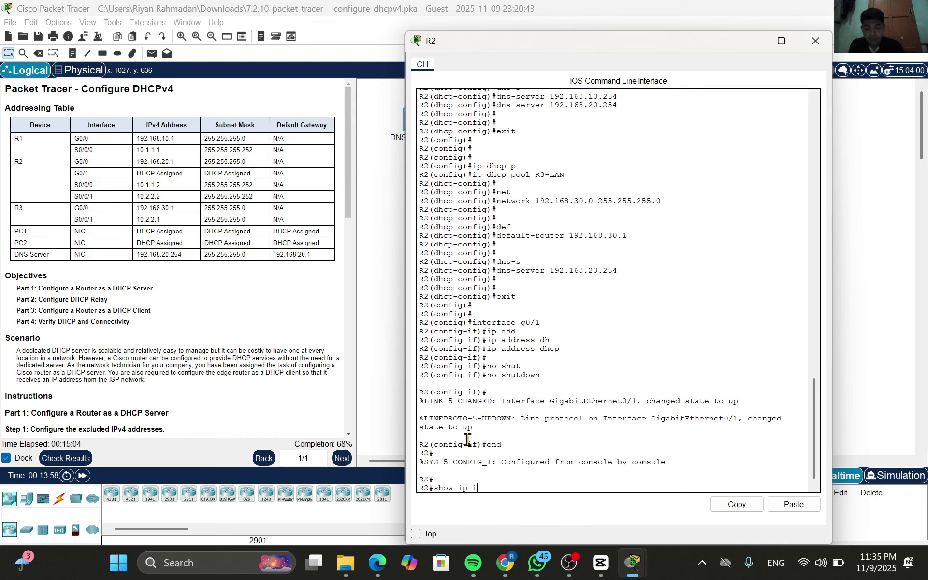
pyautogui.write('nterface brief')
pyautogui.press('Return')
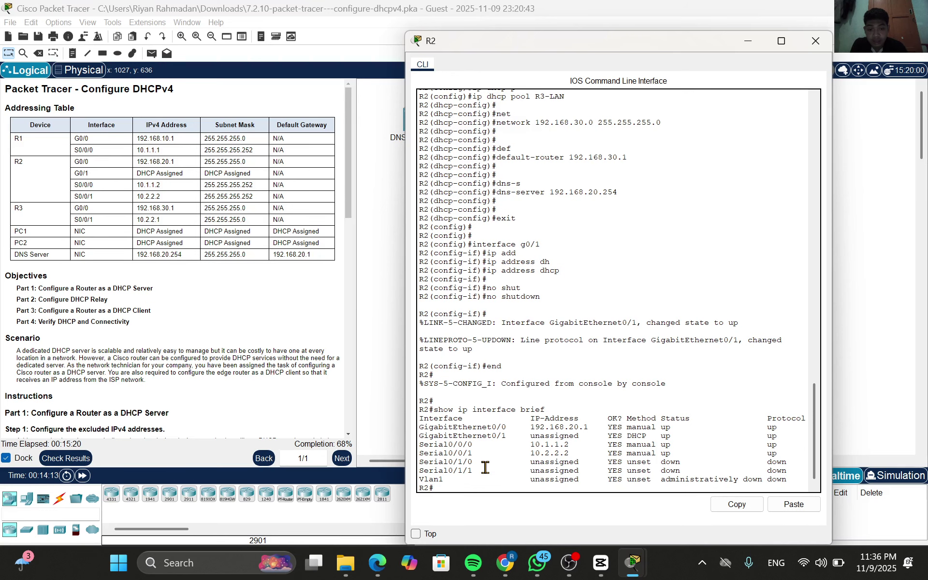
pyautogui.scroll(-1, 485, 468)
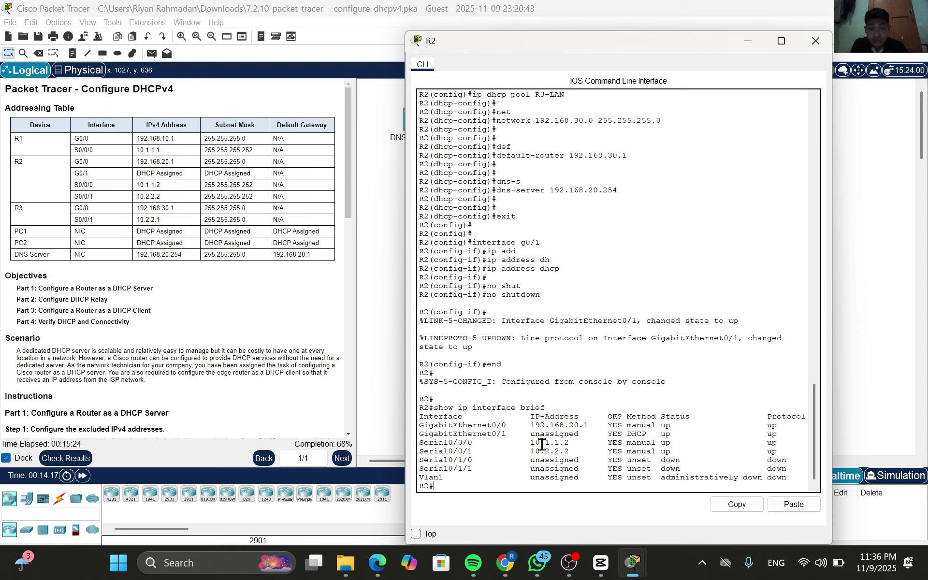
pyautogui.scroll(1, 534, 449)
pyautogui.scroll(-1, 533, 449)
pyautogui.scroll(1, 533, 449)
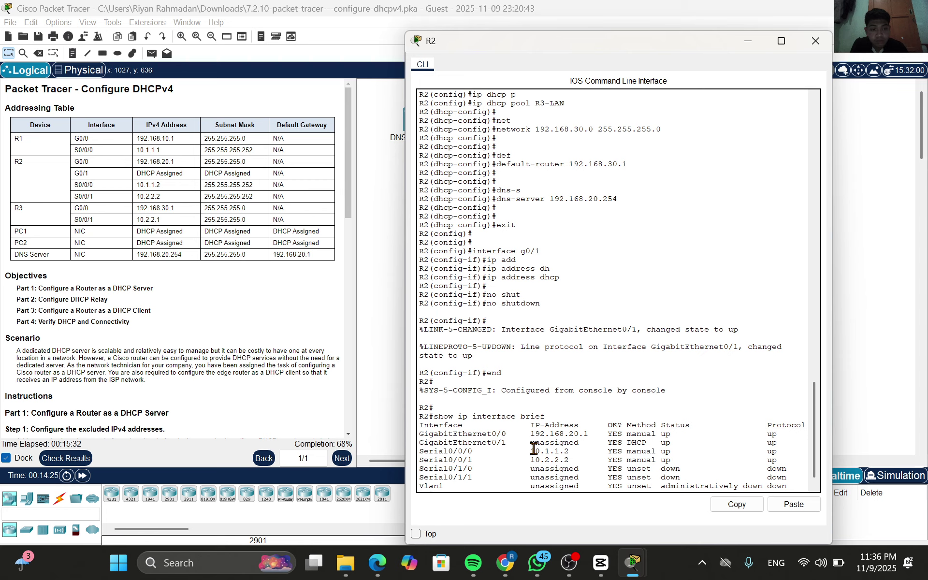
pyautogui.scroll(-1, 534, 449)
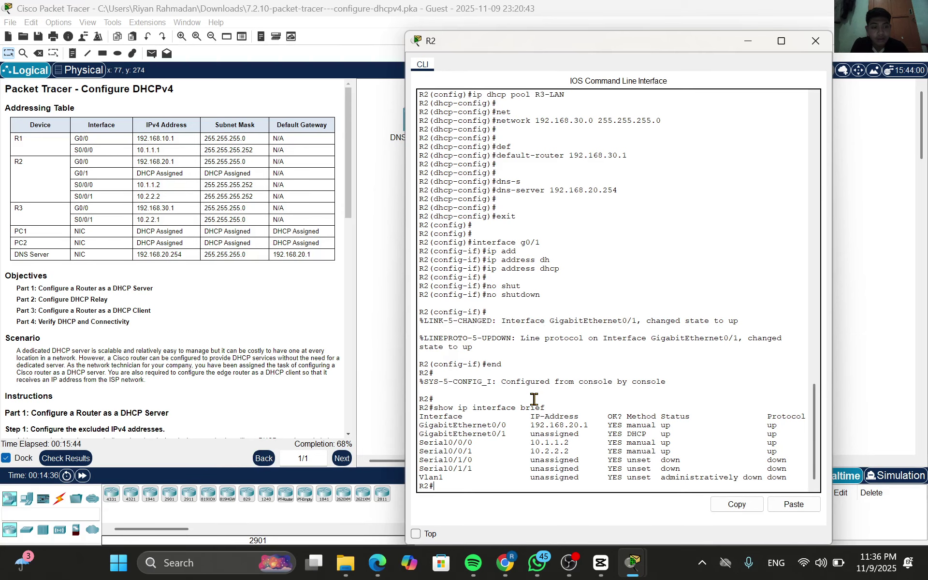
# Check the activity results and review the assessment items for the PCs and routers
pyautogui.click(56, 463)
pyautogui.click(105, 81)
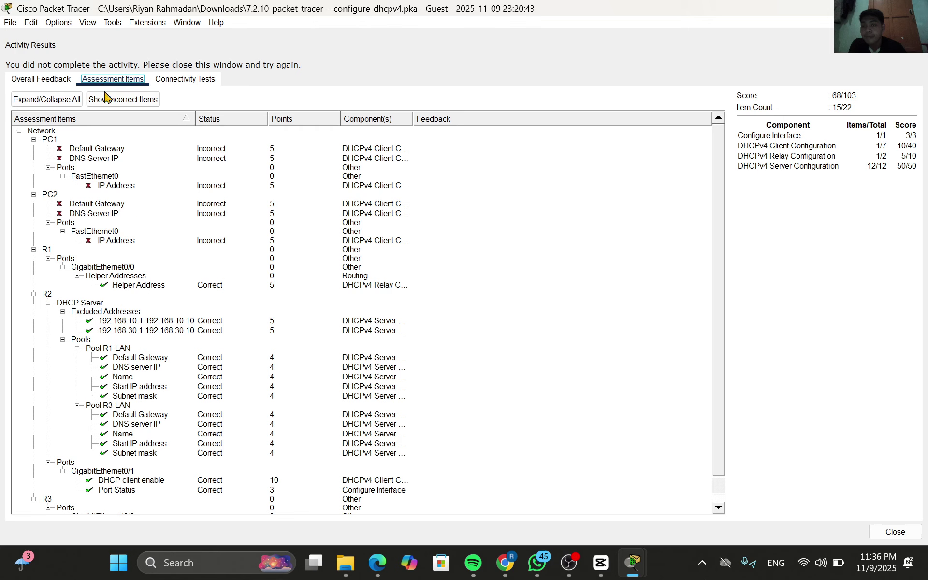
pyautogui.scroll(-1, 199, 396)
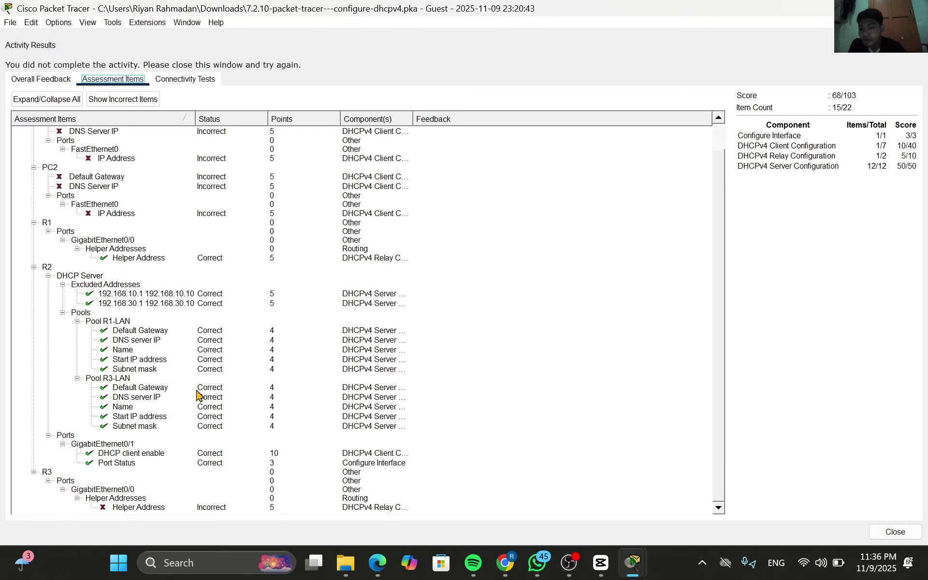
# Review the assessment items for the PCs and routers R1, R2 and R3, and close the activity results
pyautogui.scroll(1, 198, 395)
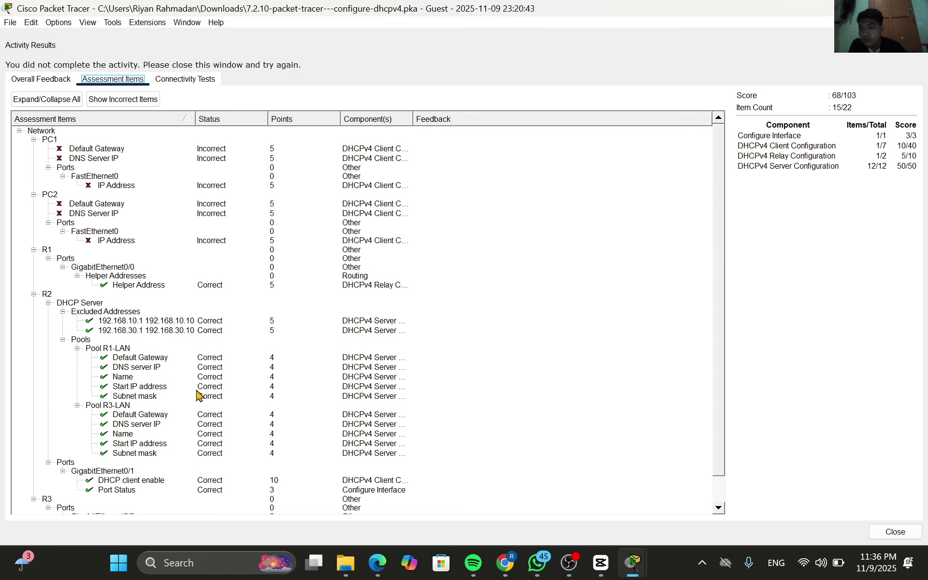
pyautogui.scroll(-1, 198, 396)
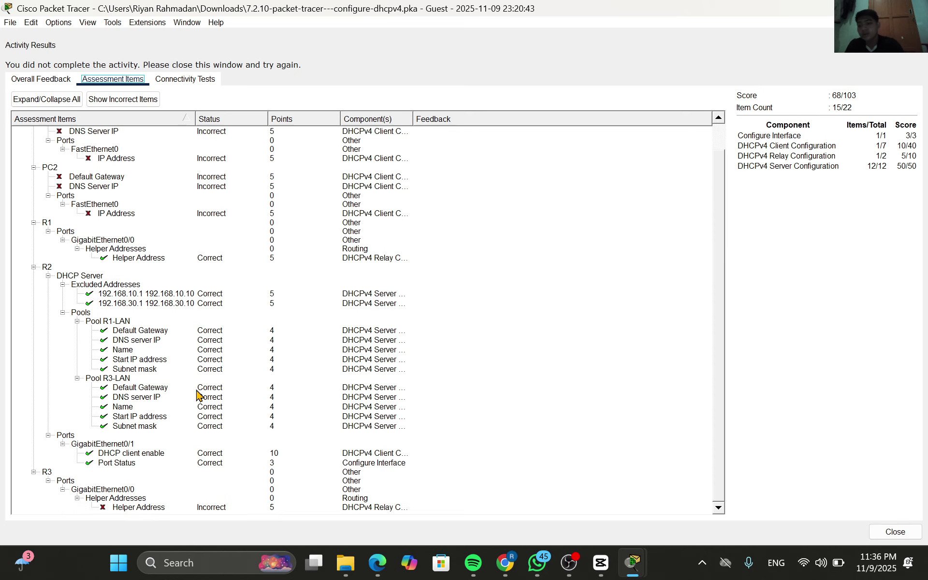
pyautogui.click(899, 539)
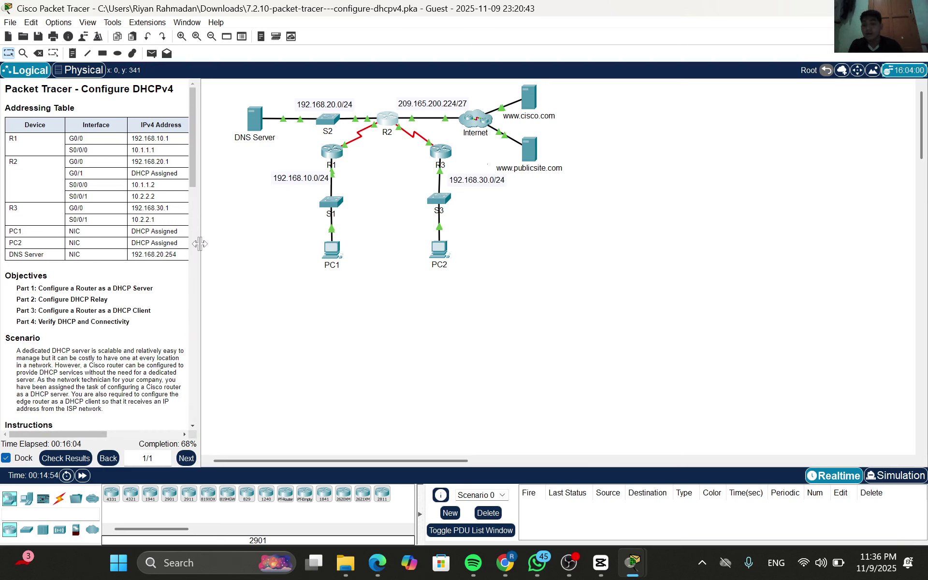
# Open R3's command line and enter privileged EXEC mode with ena
pyautogui.moveTo(201, 246); pyautogui.dragTo(289, 253)
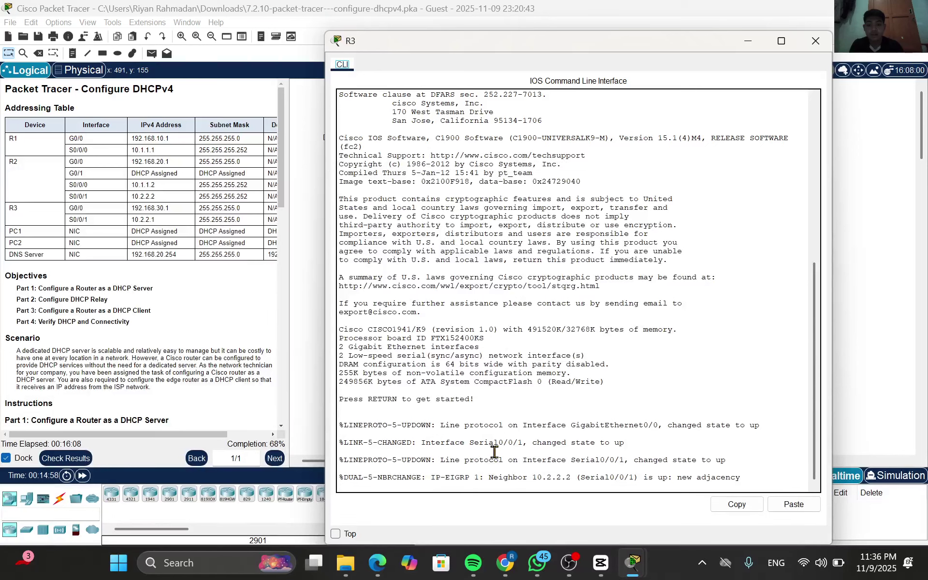
pyautogui.click(491, 473)
pyautogui.press('Return')
pyautogui.press('Return')
pyautogui.press('Return')
pyautogui.press('Return')
pyautogui.press('Return')
pyautogui.write('ena')
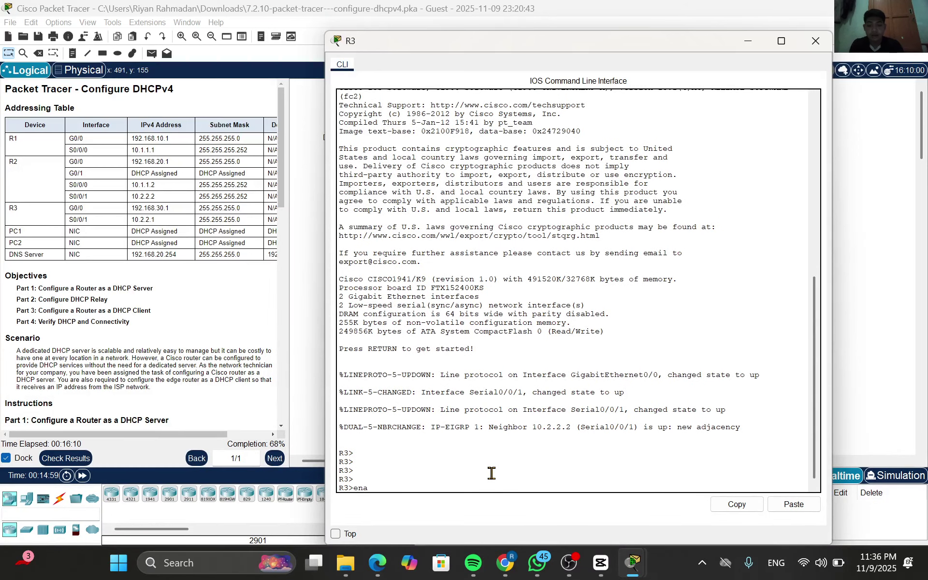
pyautogui.press('Return')
pyautogui.press('Return')
# Enter global configuration mode on R3 with conf t
pyautogui.write('config')
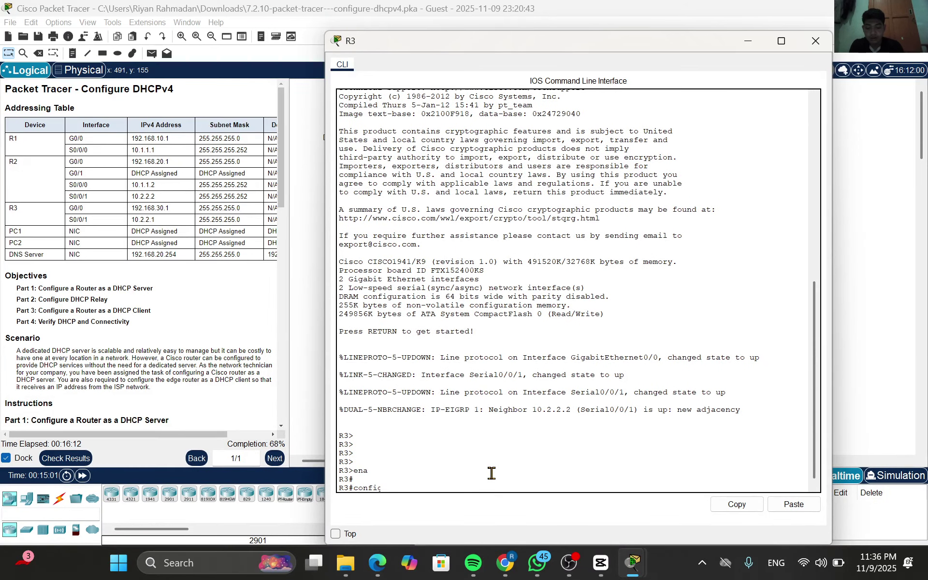
pyautogui.write('ue t')
pyautogui.press('Return')
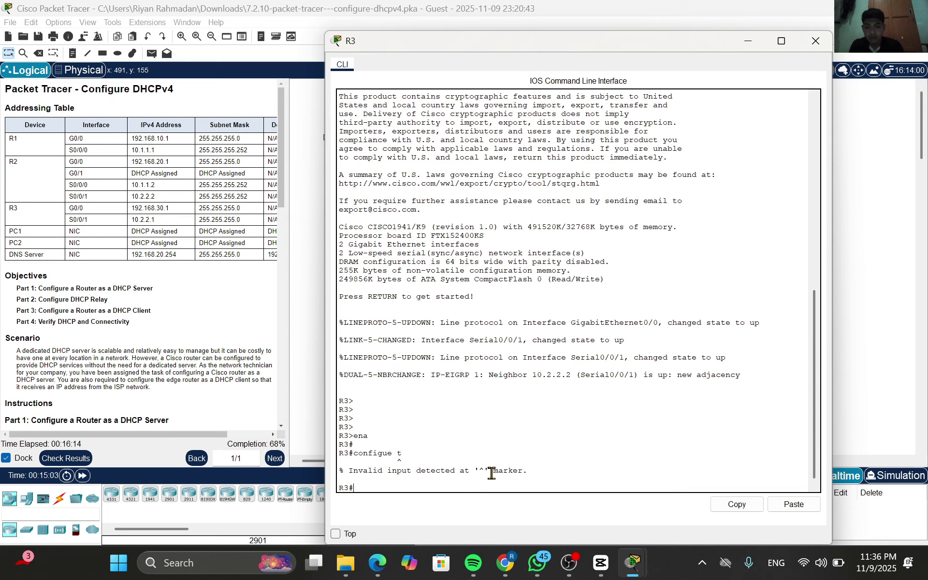
pyautogui.press('Return')
pyautogui.press('Return')
pyautogui.write('c')
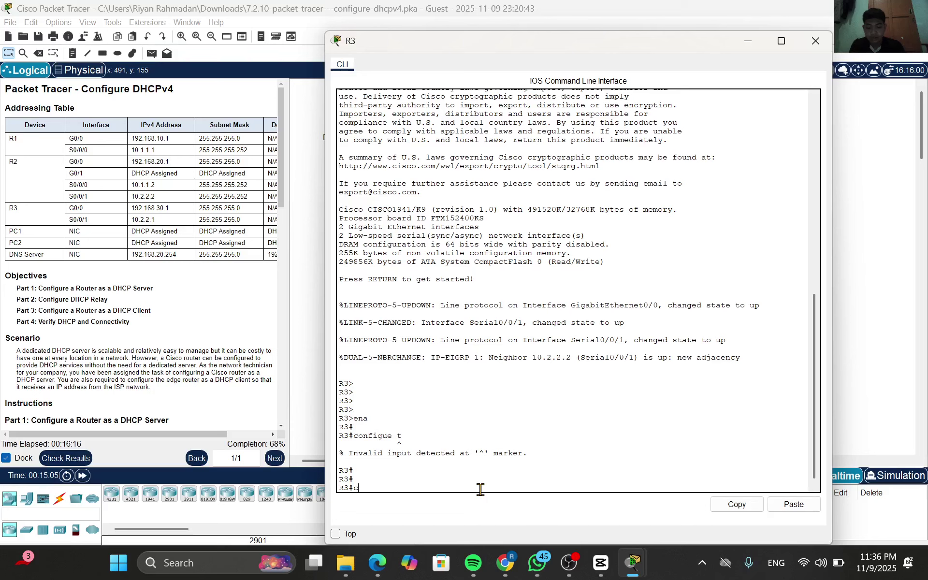
pyautogui.write('onf t')
pyautogui.press('Return')
pyautogui.press('Return')
pyautogui.press('Return')
pyautogui.press('Return')
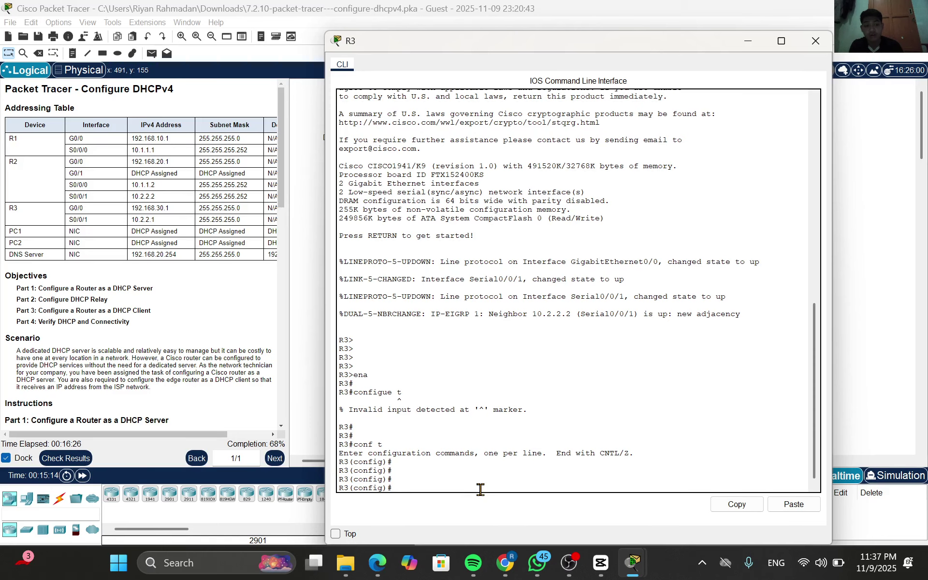
# Enter interface configuration mode for g0/0 on R3
pyautogui.write('int')
pyautogui.press('Tab')
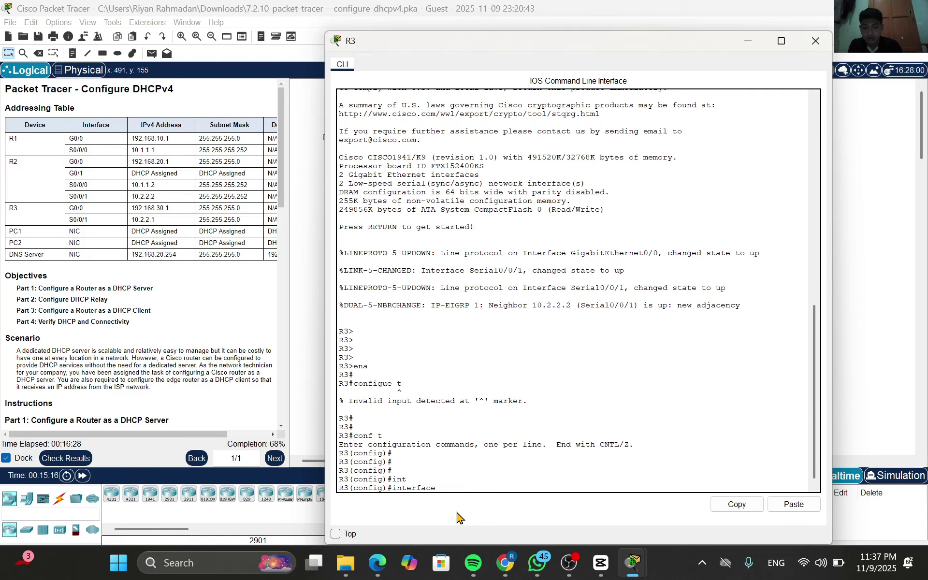
pyautogui.write('g')
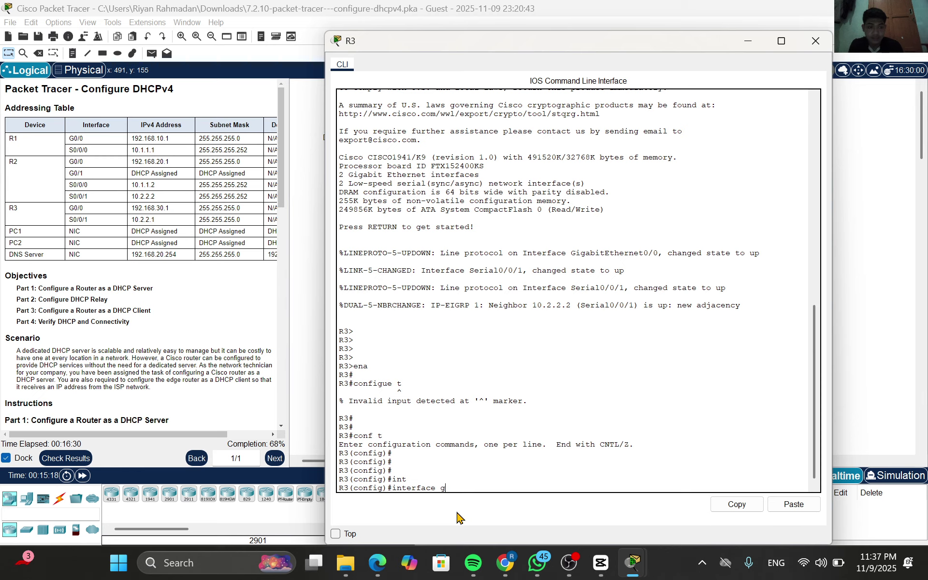
pyautogui.write('0/0')
pyautogui.press('Return')
pyautogui.write('\\')
pyautogui.press('Return')
pyautogui.press('Return')
pyautogui.press('Return')
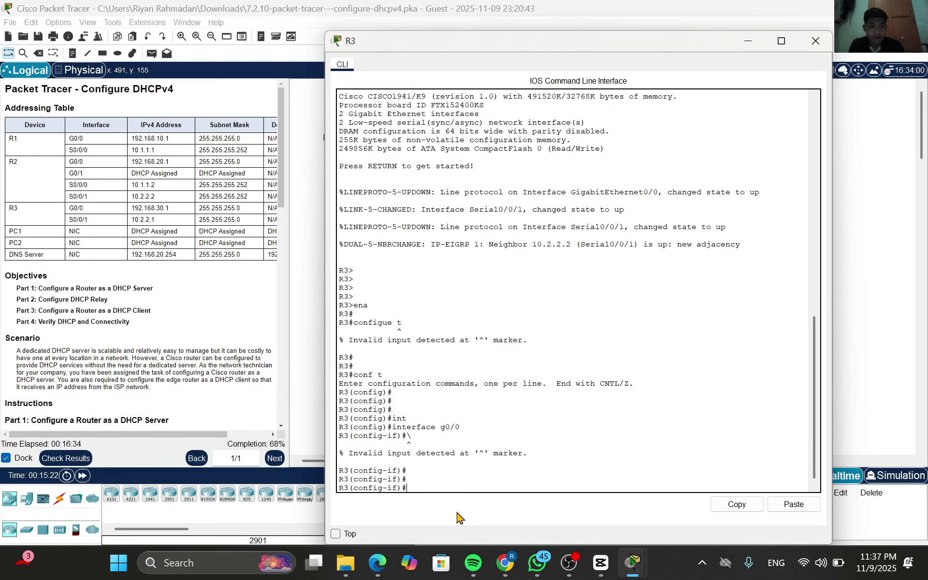
# Configure R3's g0/0 interface as a DHCP relay with ip helper-address 10.2.2.2
pyautogui.write('ip h')
pyautogui.press('Tab')
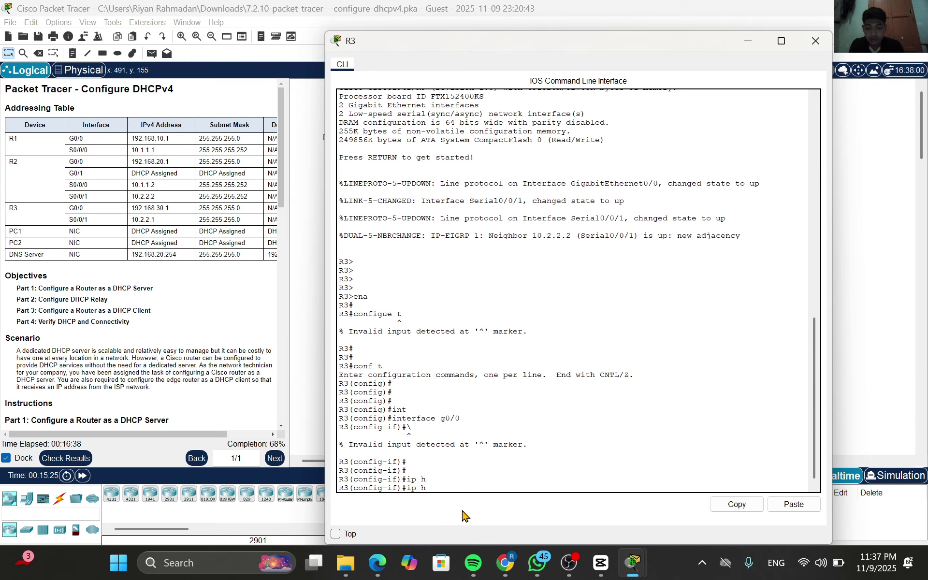
pyautogui.write('el')
pyautogui.press('Tab')
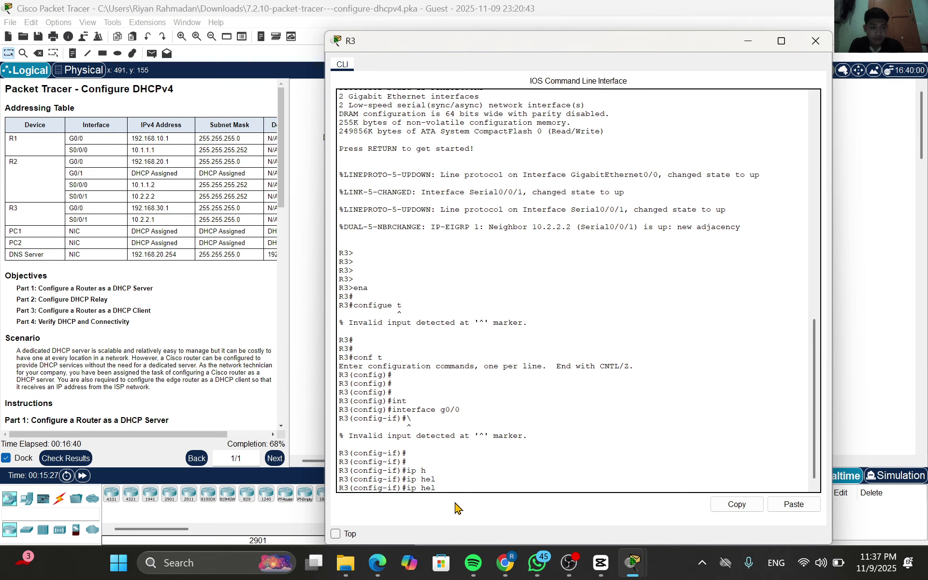
pyautogui.write('per-add')
pyautogui.press('Tab')
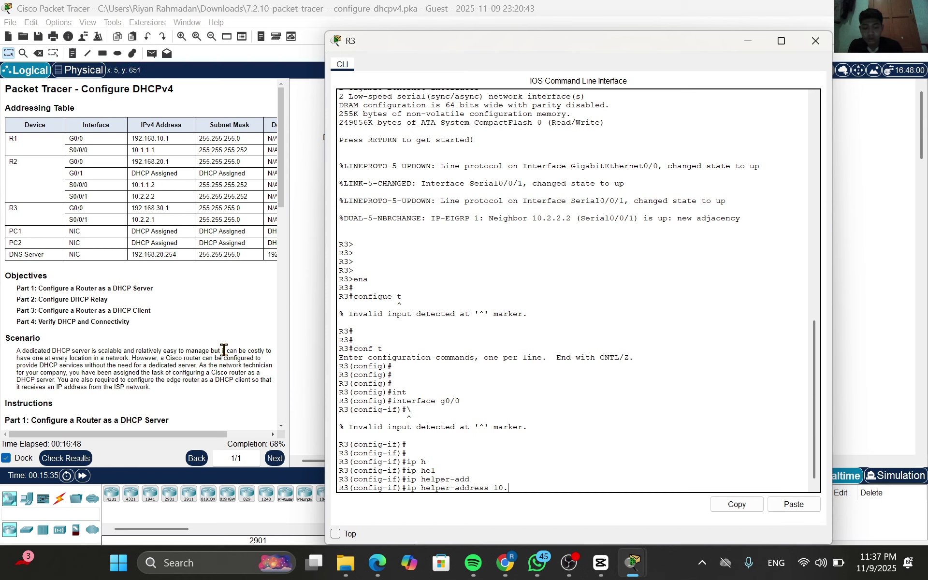
pyautogui.write('10.2.2.2')
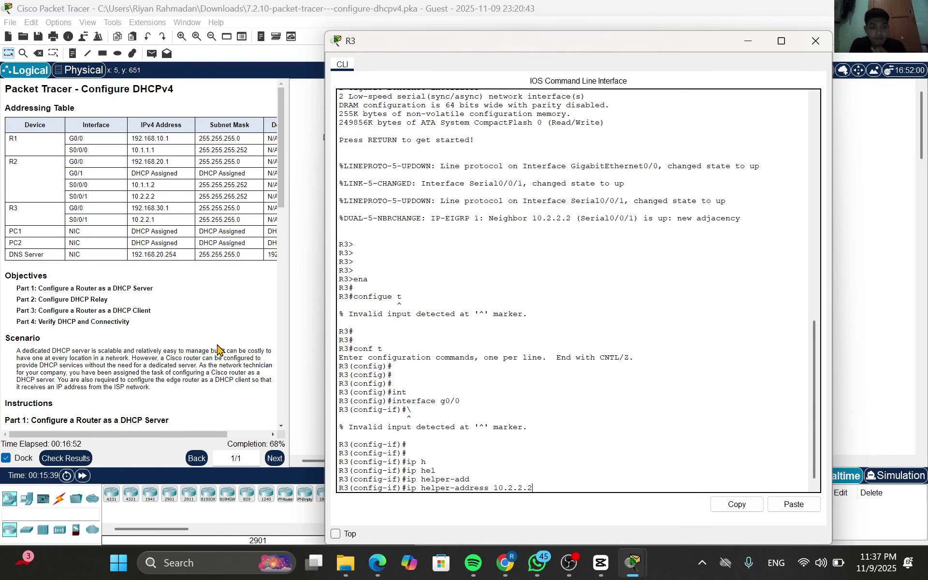
pyautogui.press('Return')
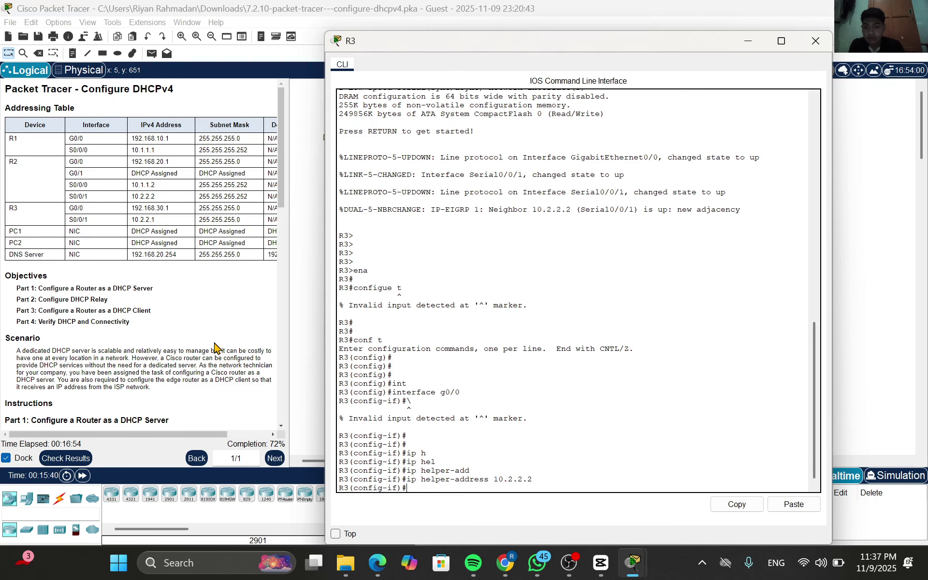
# End configuration mode on R3 and minimize its command-line window
pyautogui.write('end')
pyautogui.press('Return')
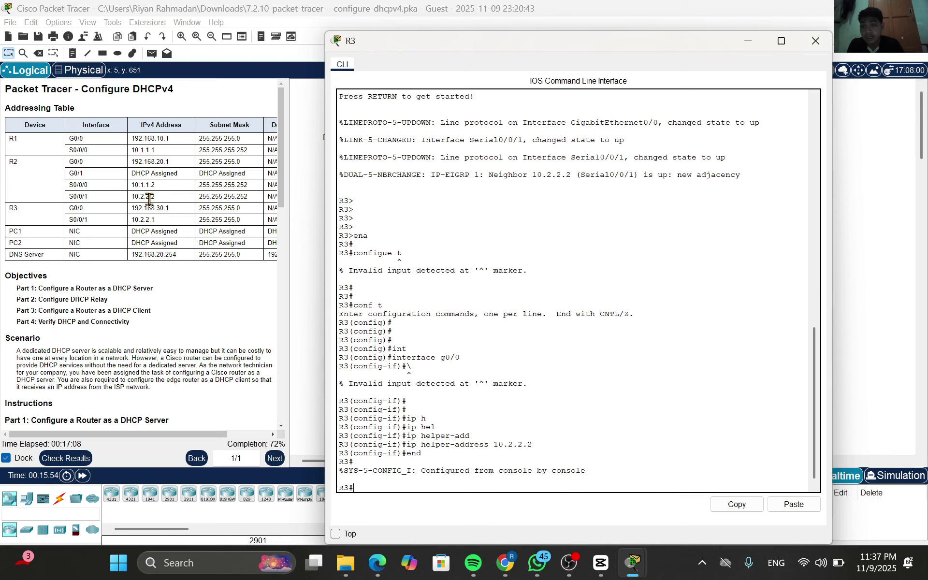
pyautogui.click(555, 407)
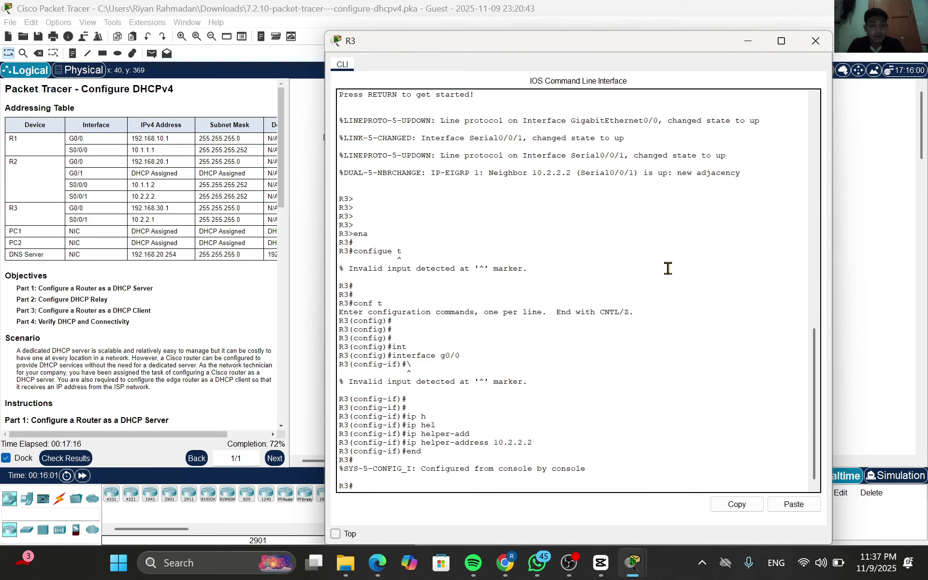
pyautogui.click(749, 41)
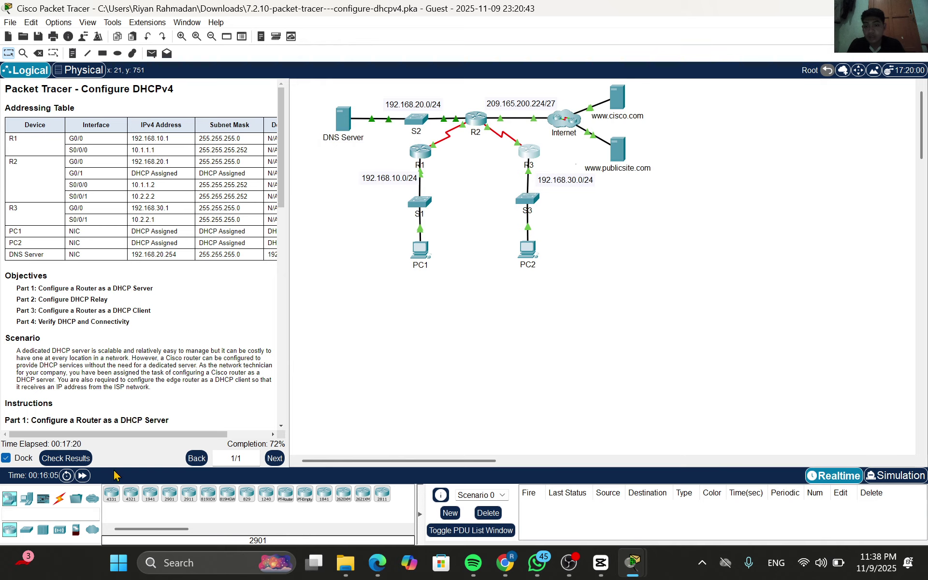
# Check the activity results, review the assessment items including R3's helper address, and close the results
pyautogui.click(65, 458)
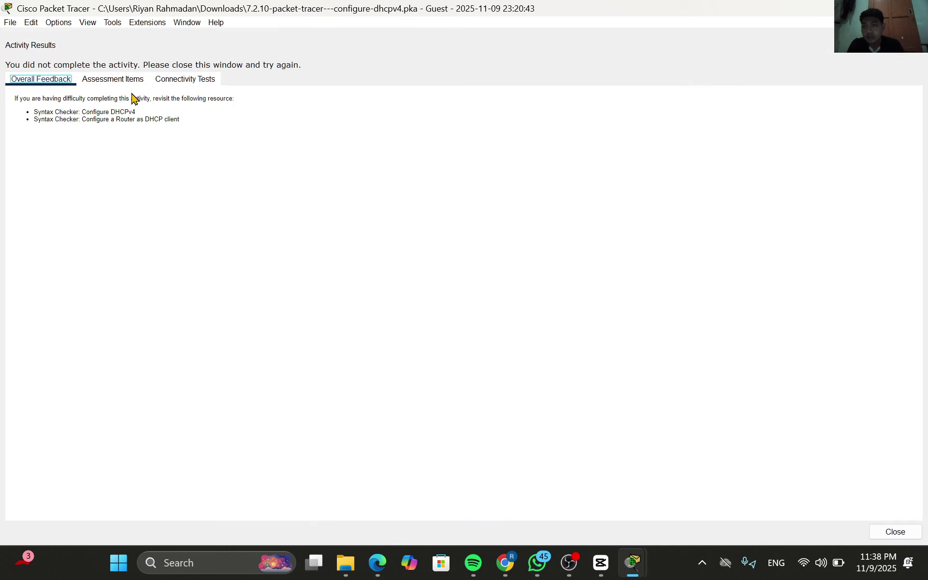
pyautogui.click(127, 79)
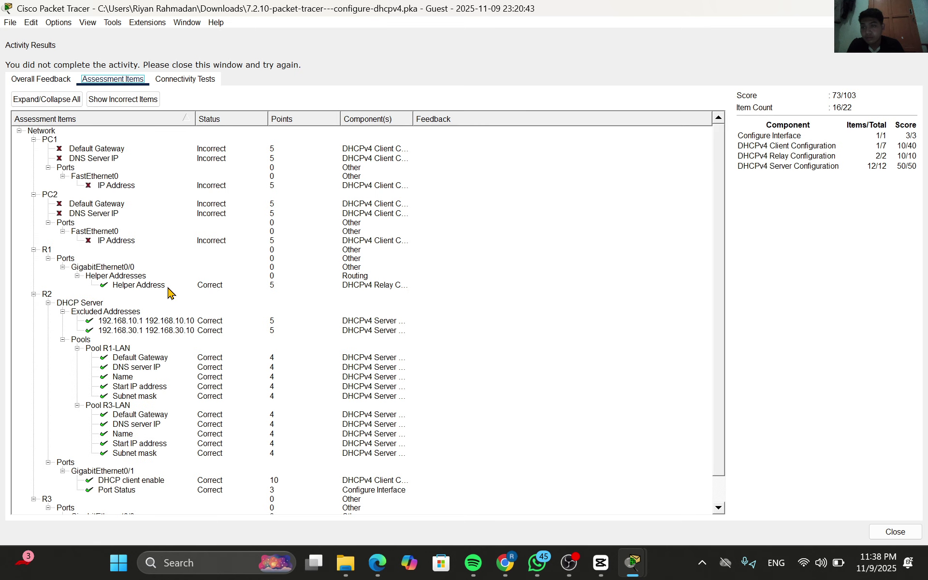
pyautogui.scroll(-1, 170, 292)
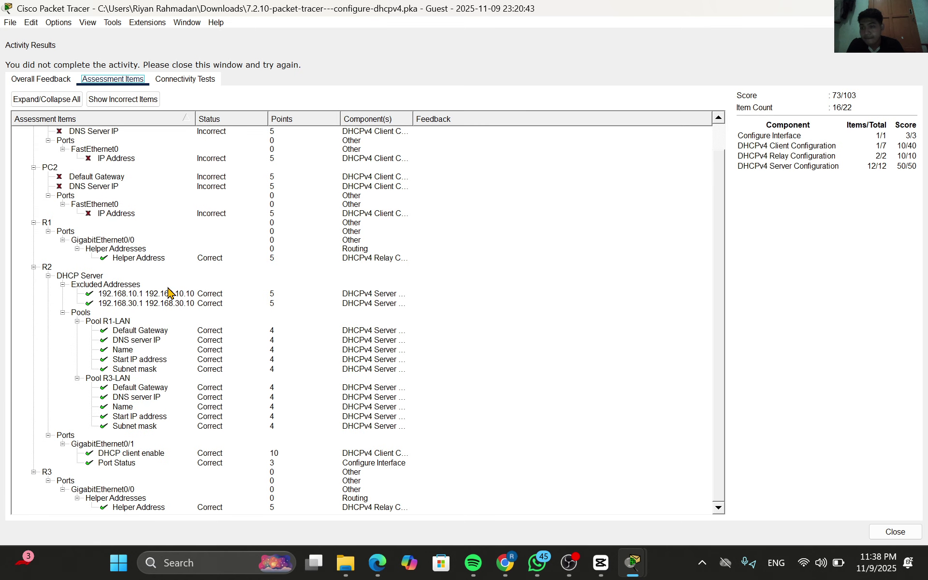
pyautogui.scroll(1, 169, 292)
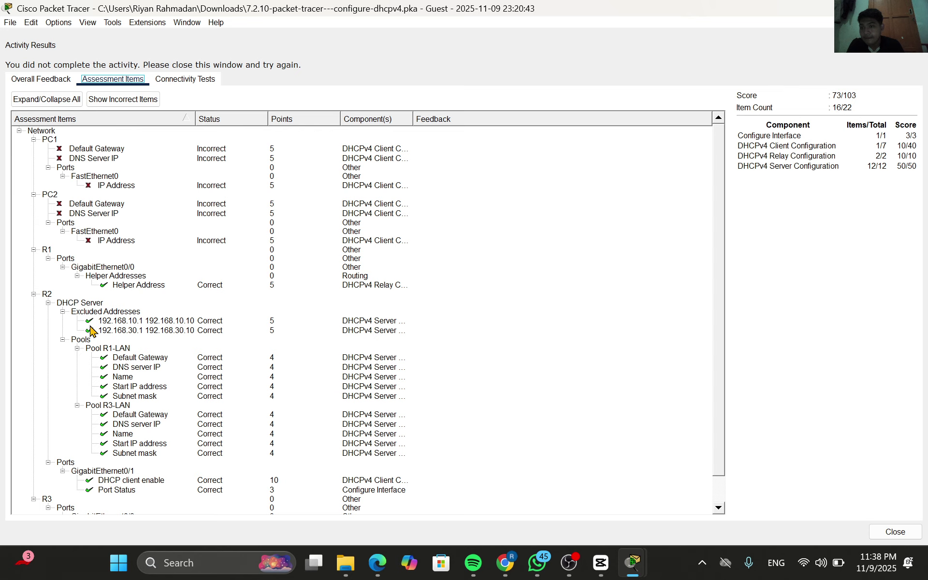
pyautogui.scroll(-1, 126, 333)
pyautogui.scroll(1, 127, 334)
pyautogui.scroll(-1, 127, 334)
pyautogui.scroll(1, 126, 334)
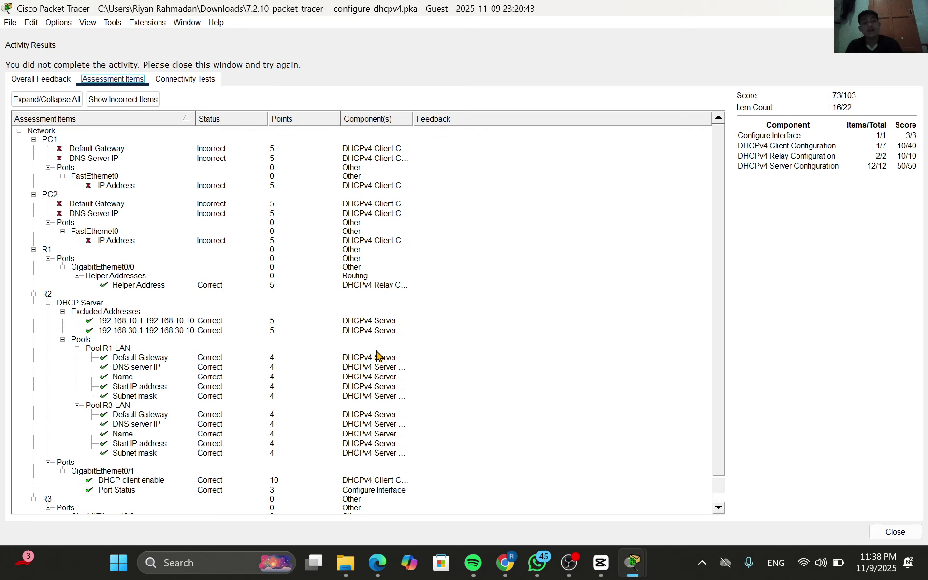
pyautogui.click(890, 531)
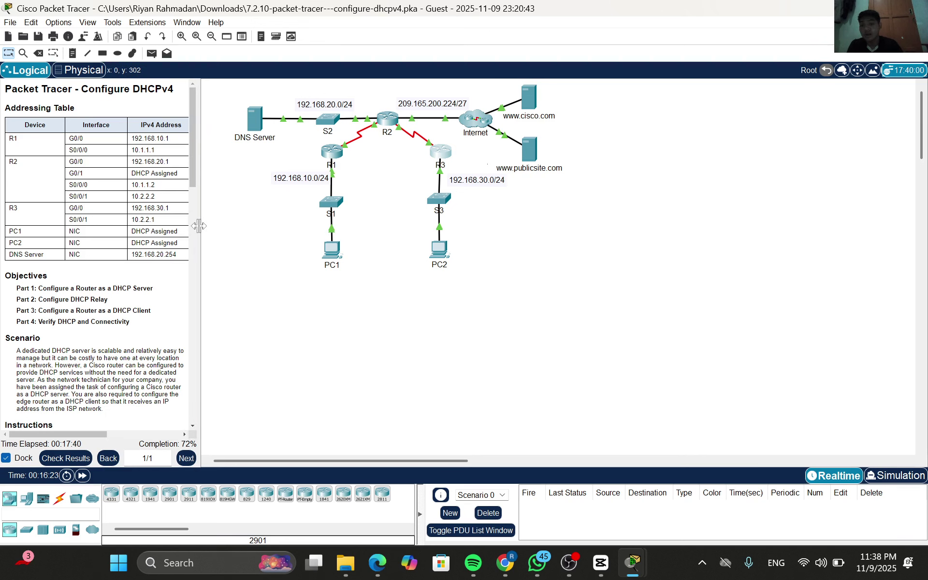
# Open PC1's IP configuration
pyautogui.moveTo(203, 232); pyautogui.dragTo(251, 228)
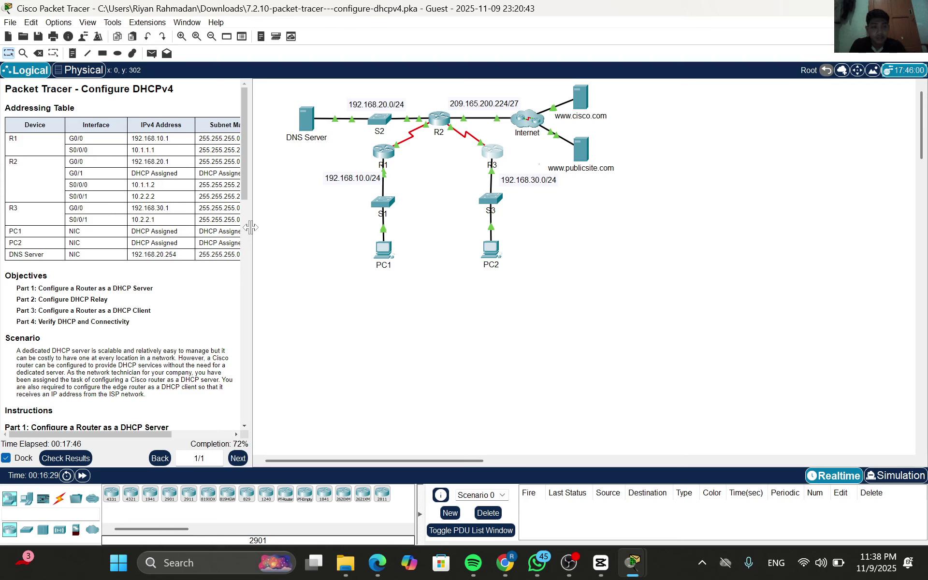
pyautogui.click(383, 247)
pyautogui.click(392, 212)
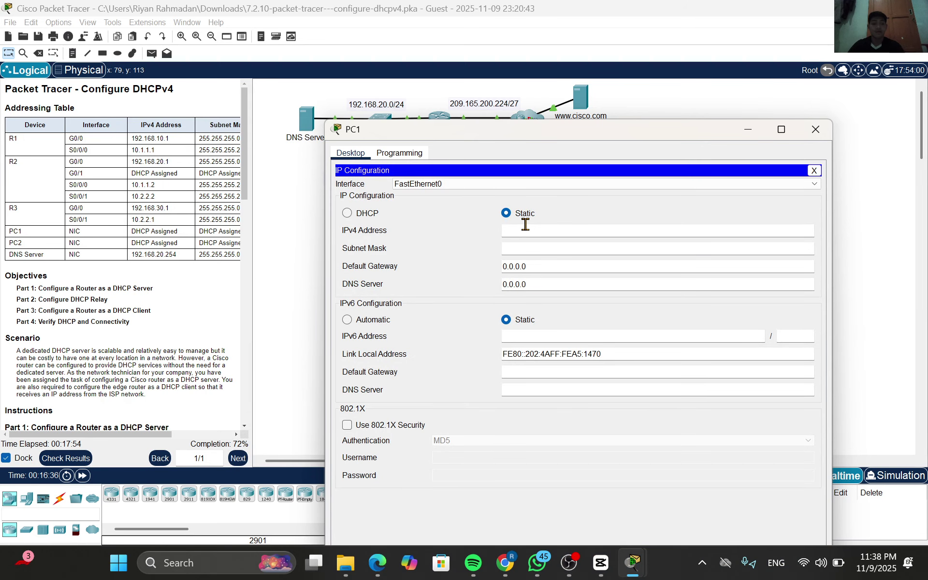
# Try to assign PC1 the static IPv4 address 192.168.30.11 with subnet mask 255.255.255.0
pyautogui.write('192.168')
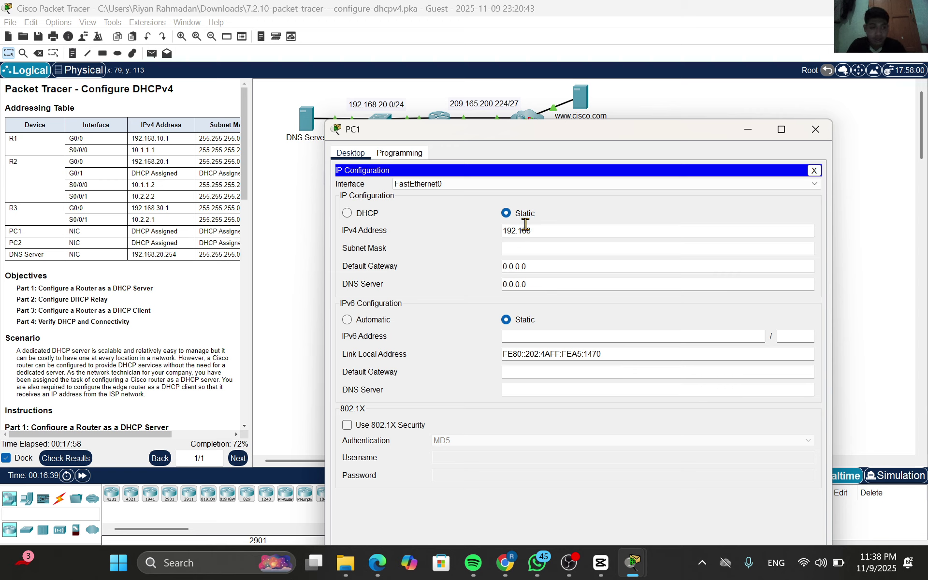
pyautogui.write('.2')
pyautogui.press('BackSpace')
pyautogui.press('BackSpace')
pyautogui.press('BackSpace')
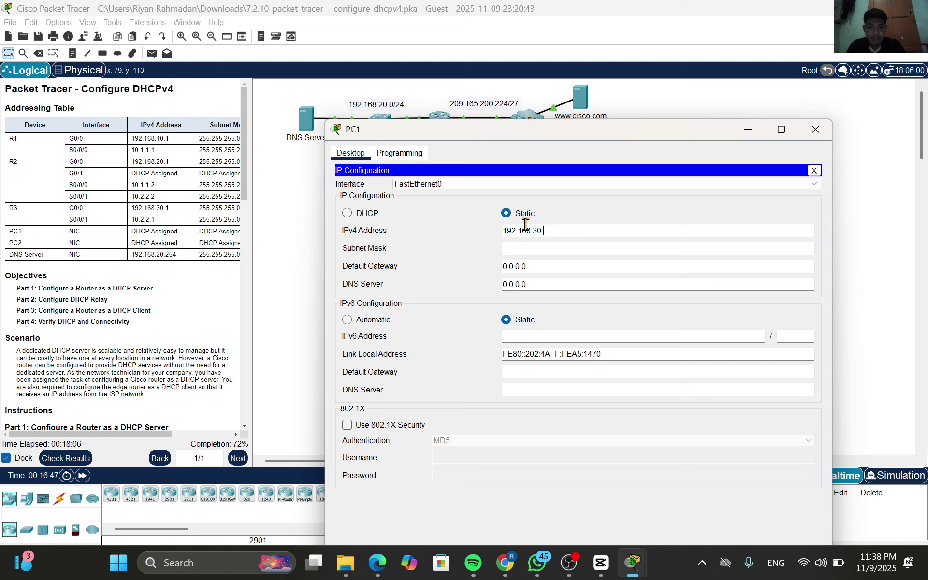
pyautogui.write('11')
pyautogui.press('Tab')
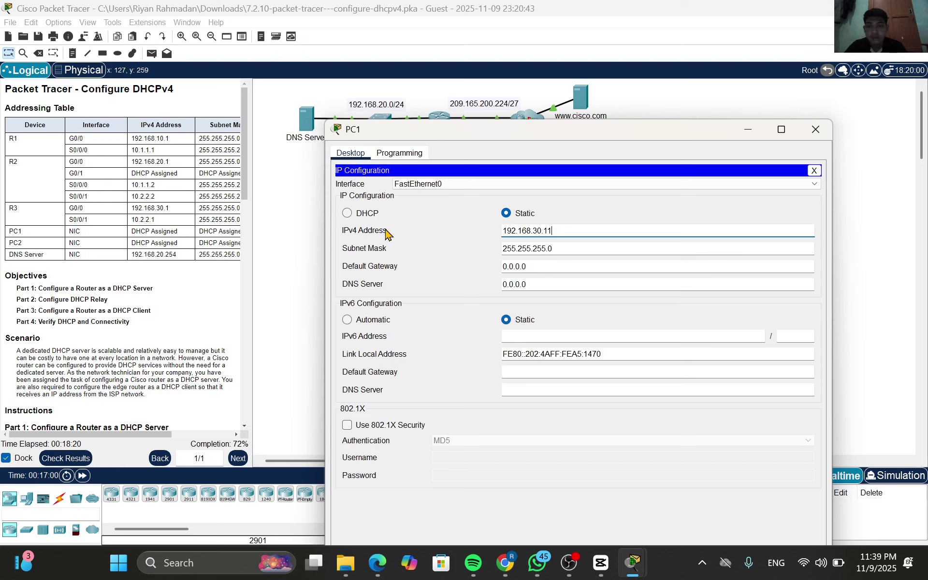
# Switch PC1's IPv4 configuration to DHCP and minimize its window
pyautogui.click(348, 216)
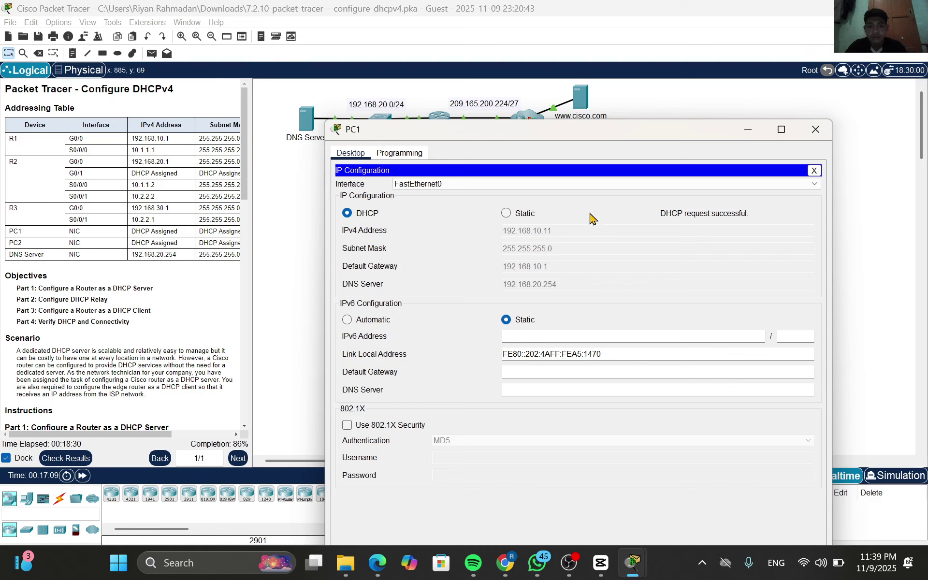
pyautogui.click(748, 139)
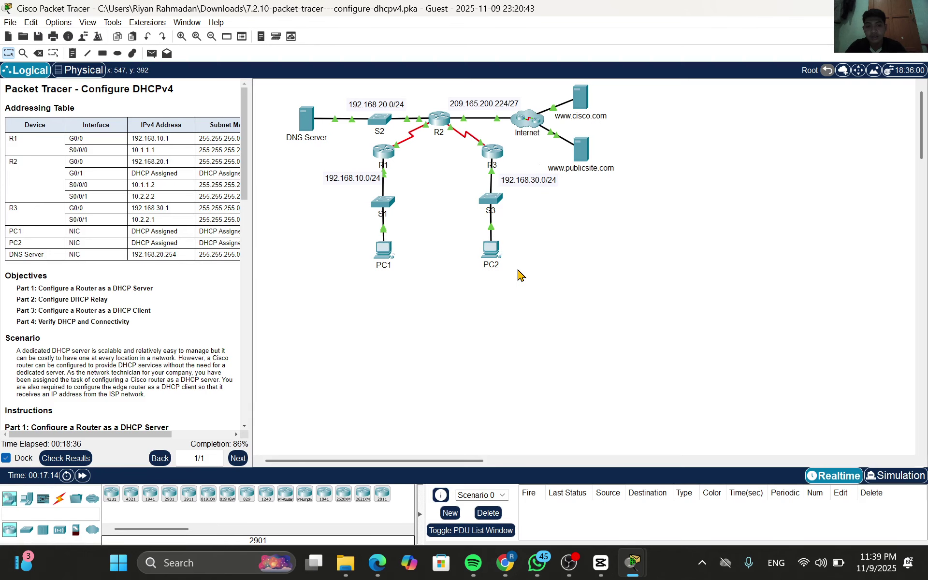
# Switch PC2's IPv4 configuration to DHCP and minimize its window
pyautogui.click(491, 255)
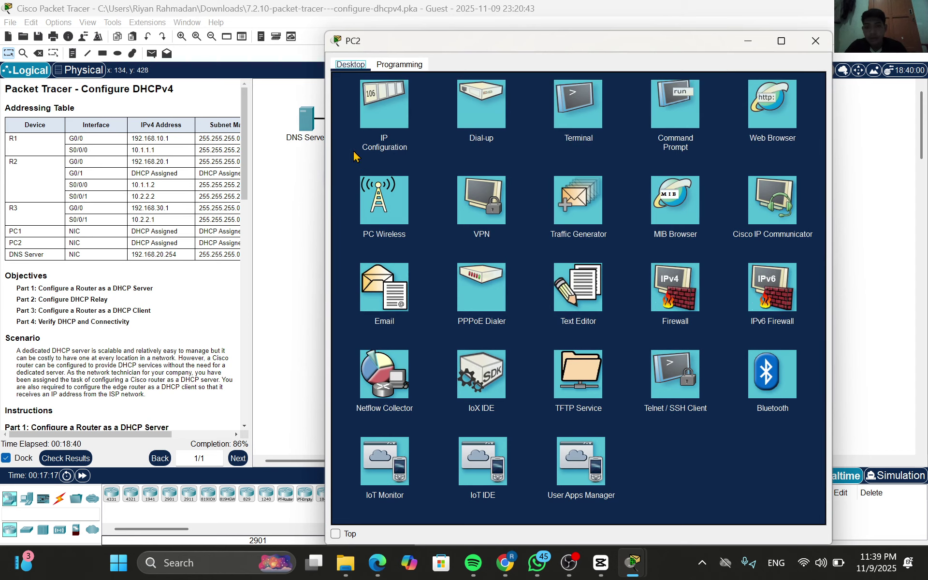
pyautogui.click(389, 137)
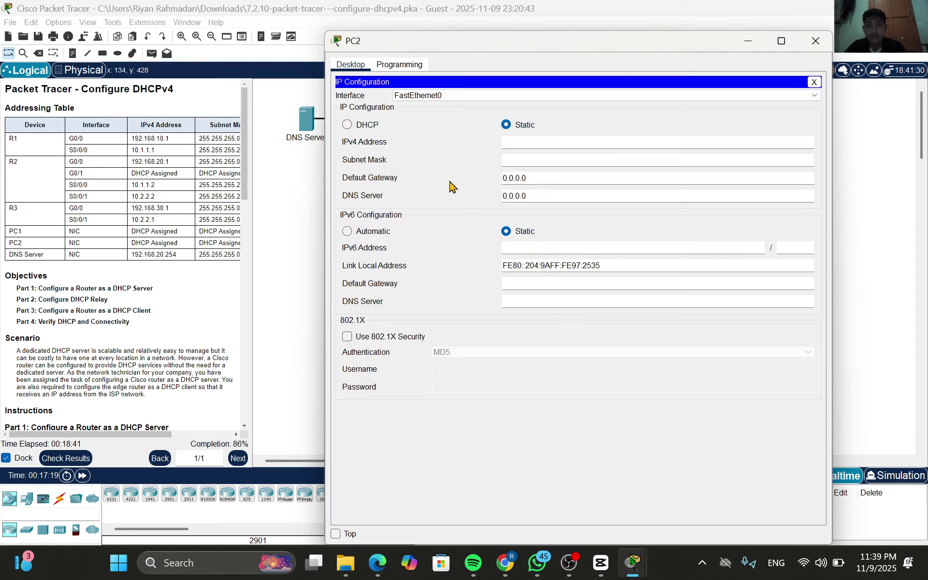
pyautogui.click(347, 125)
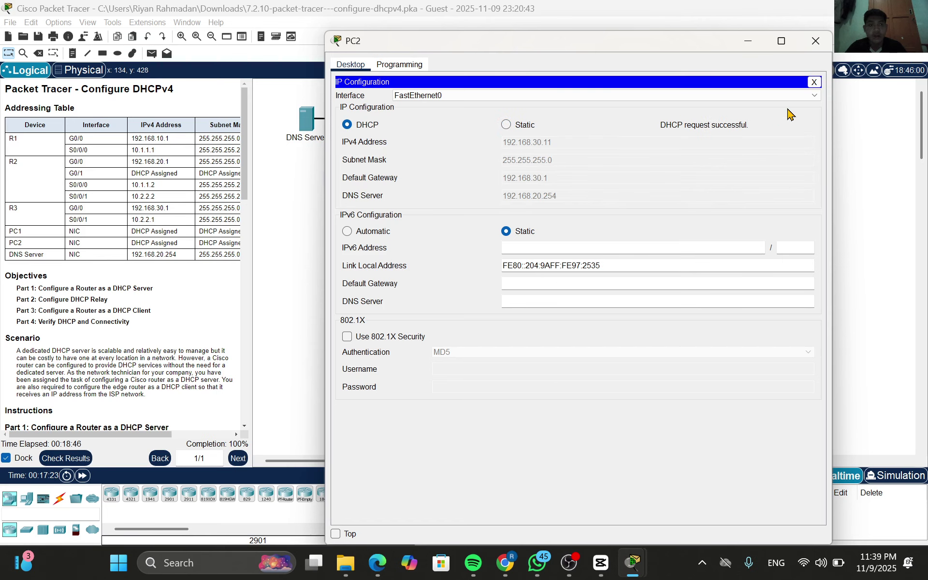
pyautogui.doubleClick(740, 43)
pyautogui.click(755, 134)
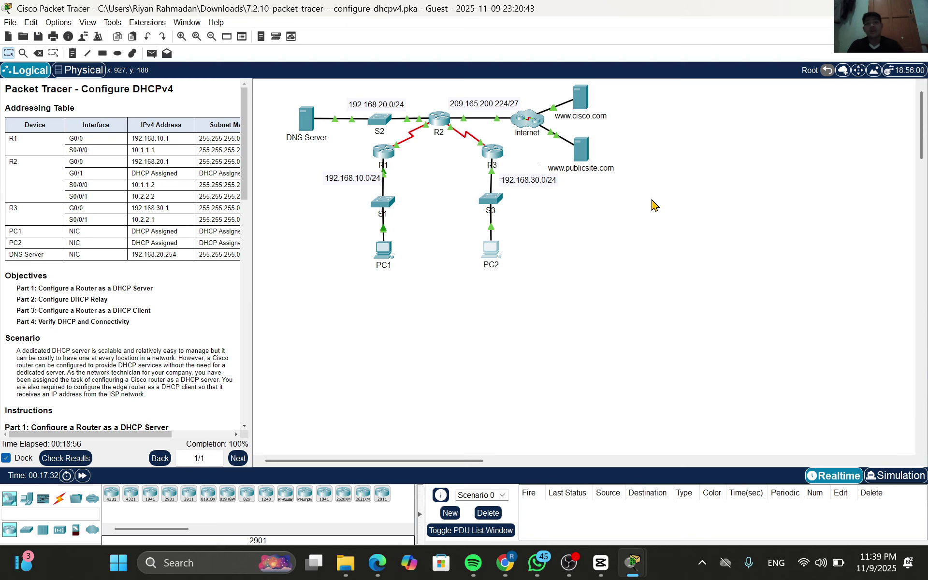
# List R2's DHCP address bindings with show ip dhcp binding, review them, and minimize the R2 window
pyautogui.click(440, 123)
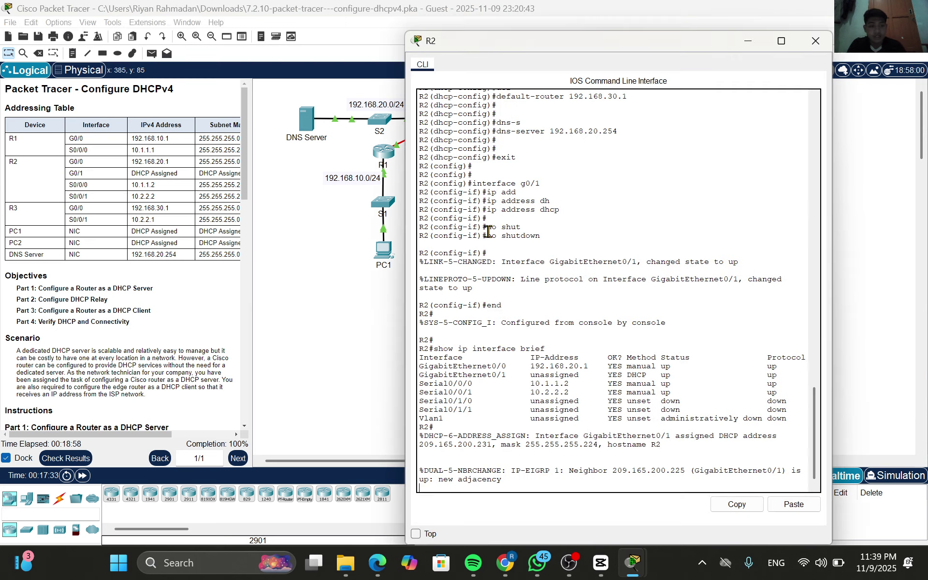
pyautogui.press('Return')
pyautogui.press('Return')
pyautogui.press('Return')
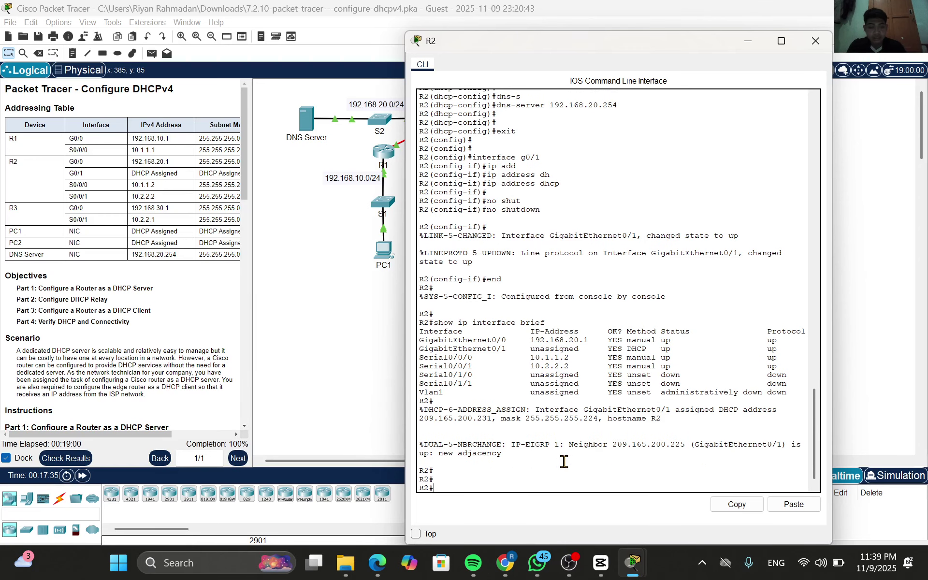
pyautogui.write('show i')
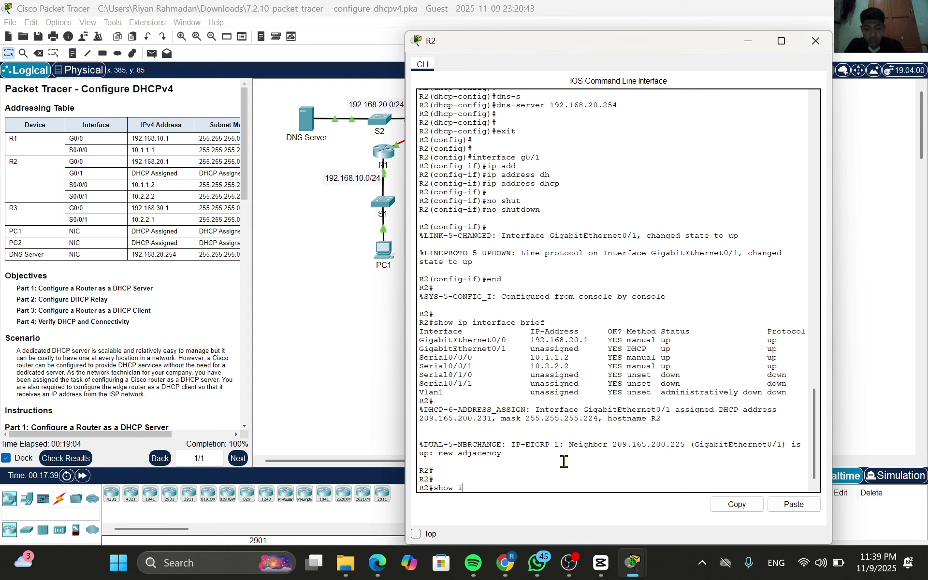
pyautogui.write('p dh')
pyautogui.press('Tab')
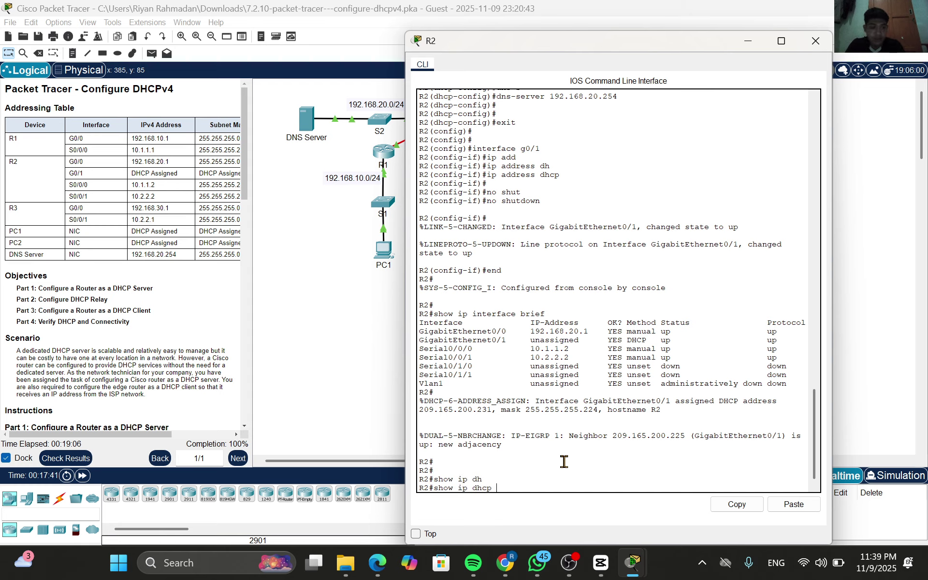
pyautogui.write('nbind')
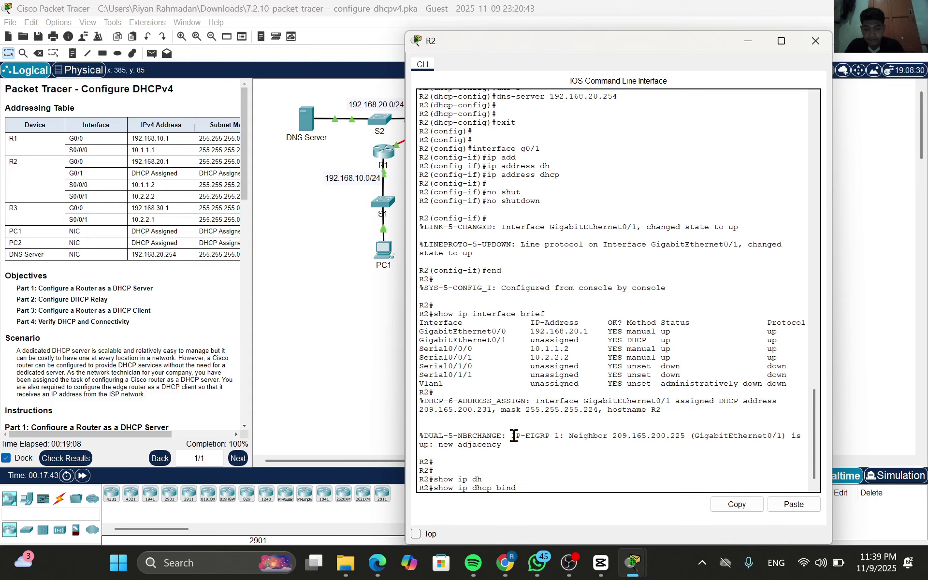
pyautogui.press('Tab')
pyautogui.press('Return')
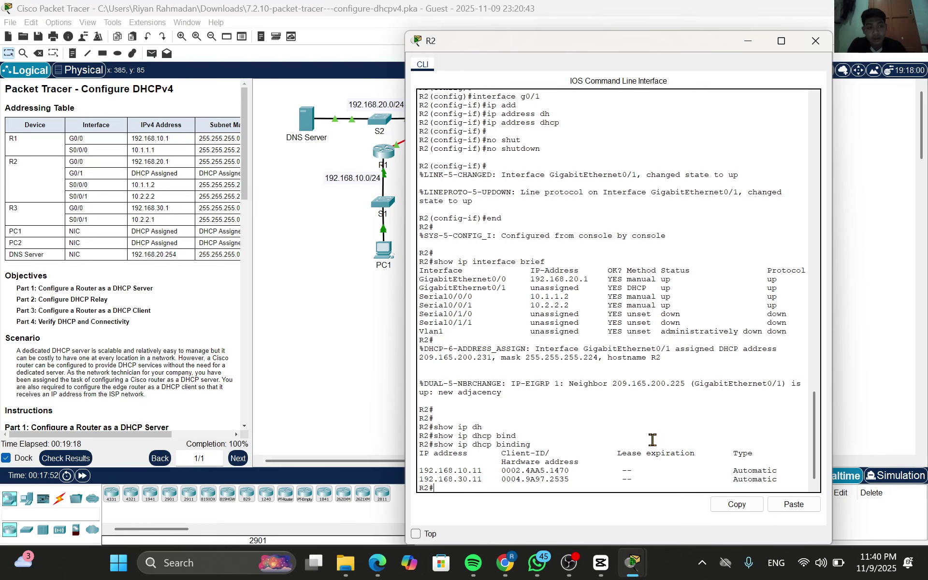
pyautogui.scroll(-1, 517, 373)
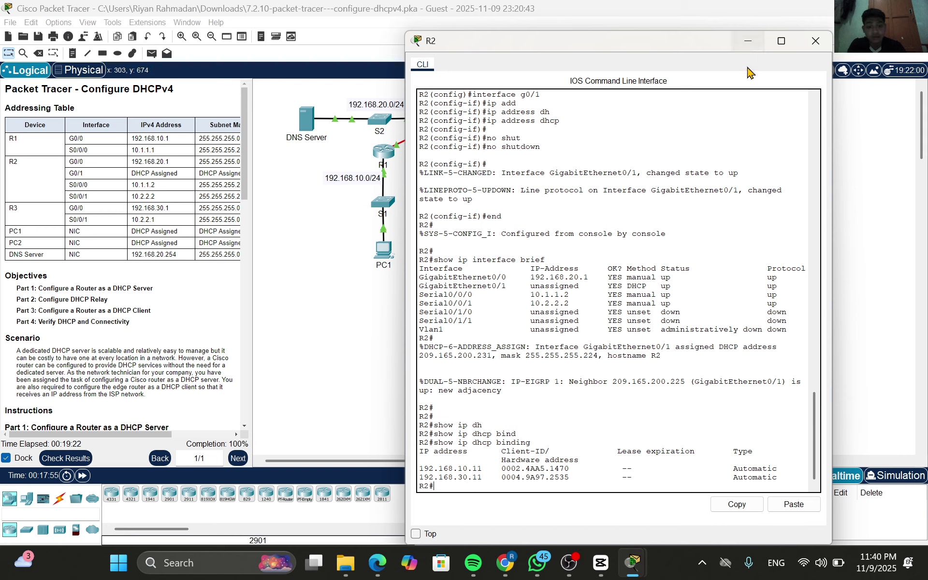
pyautogui.click(749, 41)
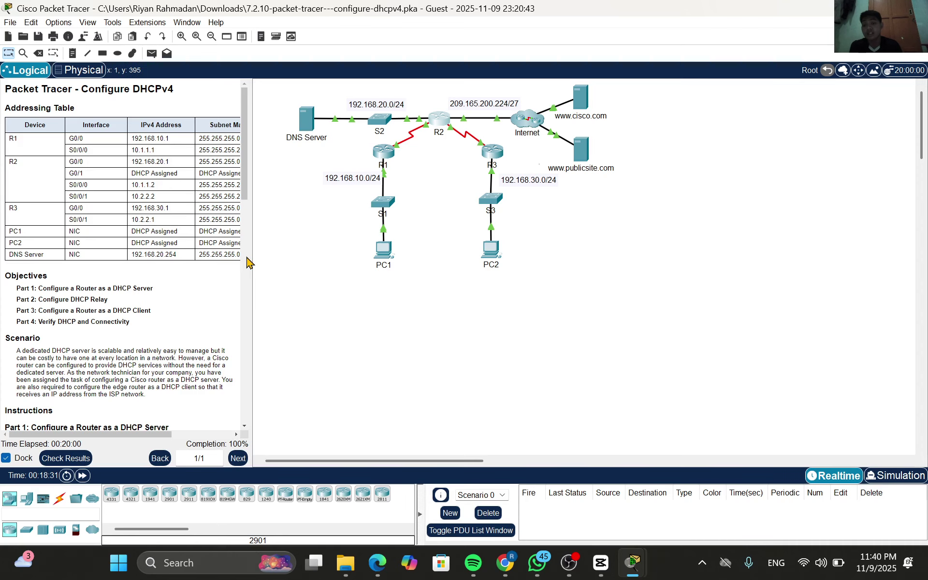
# Widen the lab instructions area to fit the whole addressing table, including the Subnet Mask and Default Gateway columns
pyautogui.moveTo(250, 250); pyautogui.dragTo(361, 250)
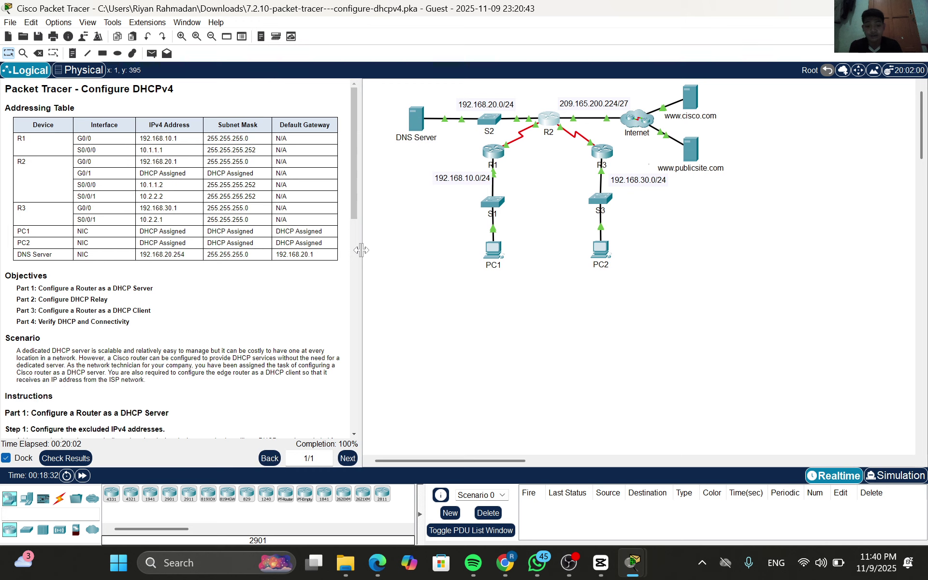